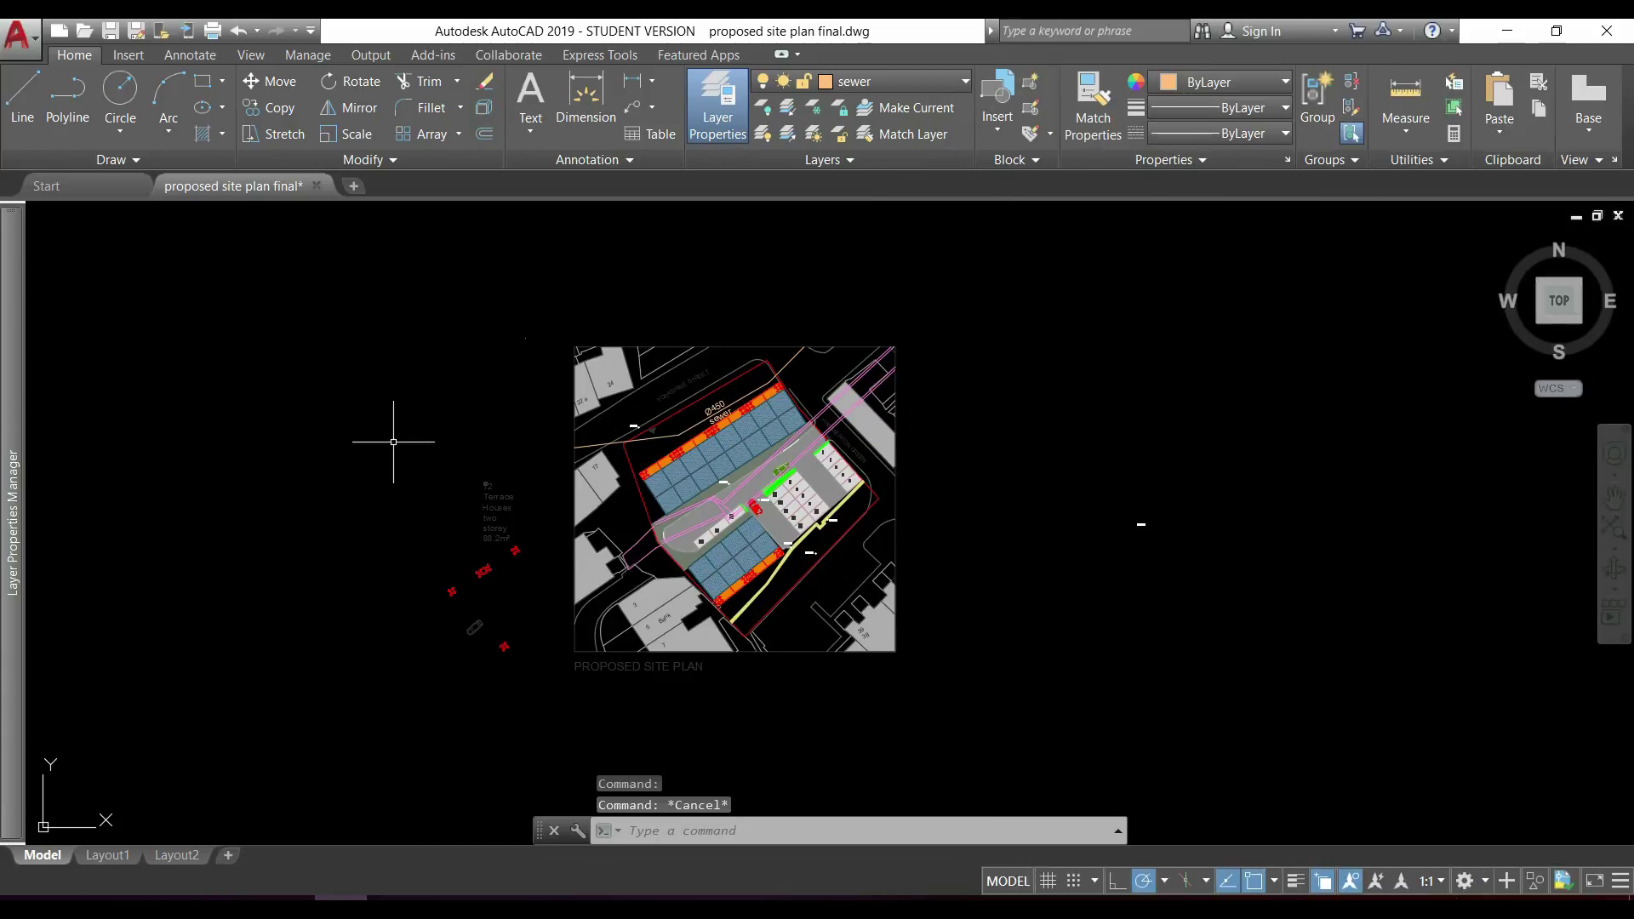
Open the Options dialog with the OPTIONS command.
{"action": "type", "text": "optio"}
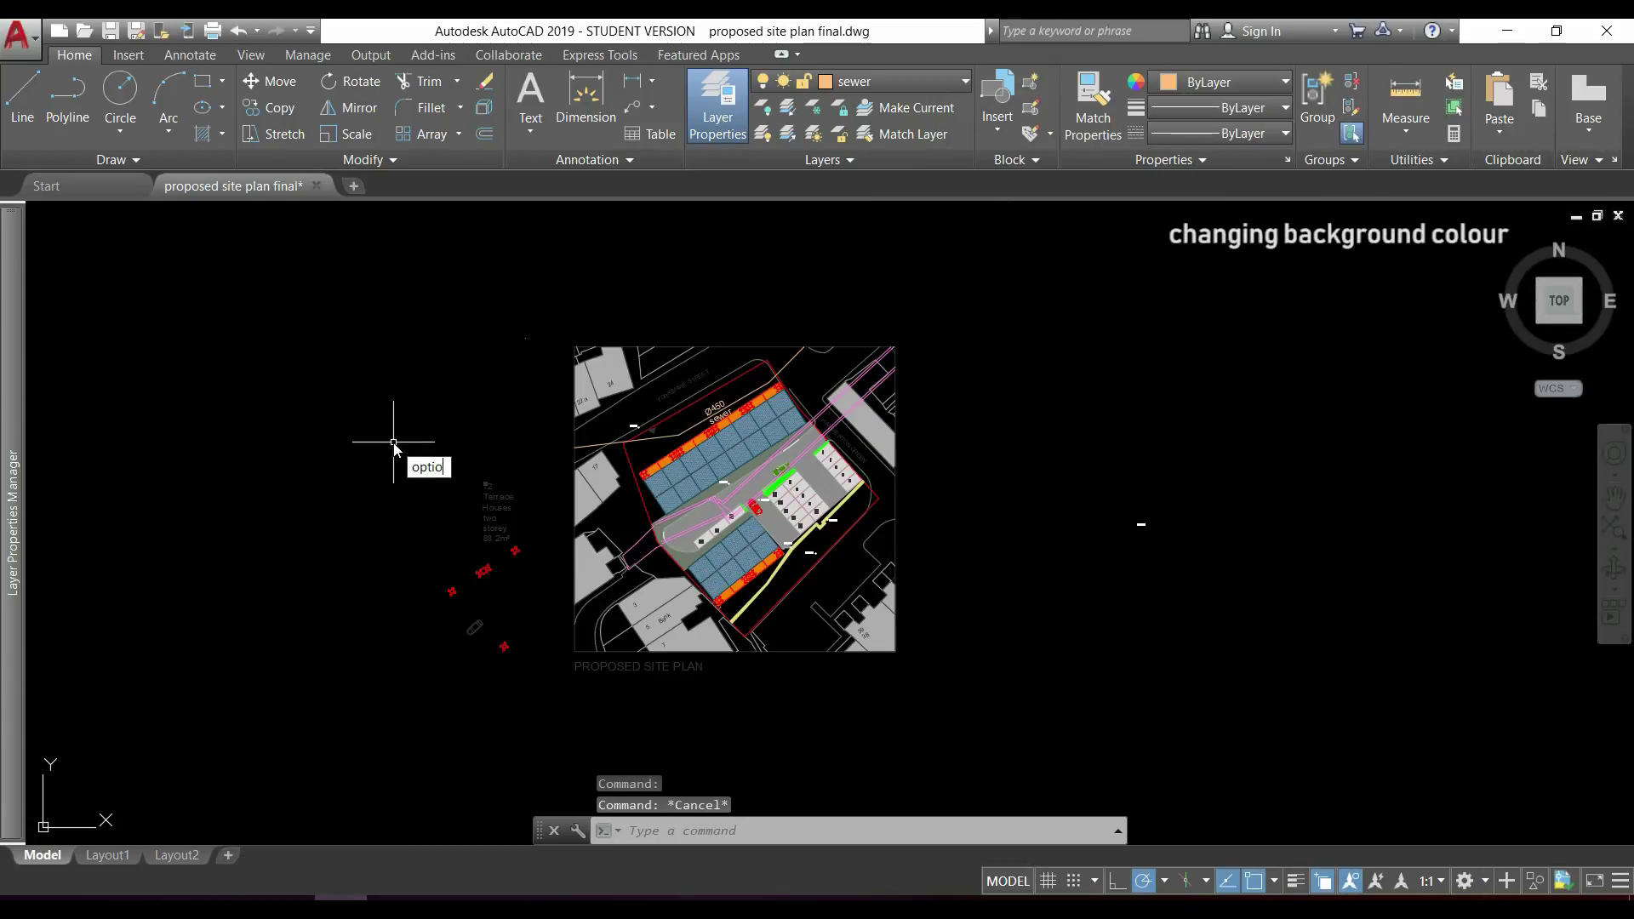
{"action": "type", "text": "ns"}
{"action": "key", "text": "Return"}
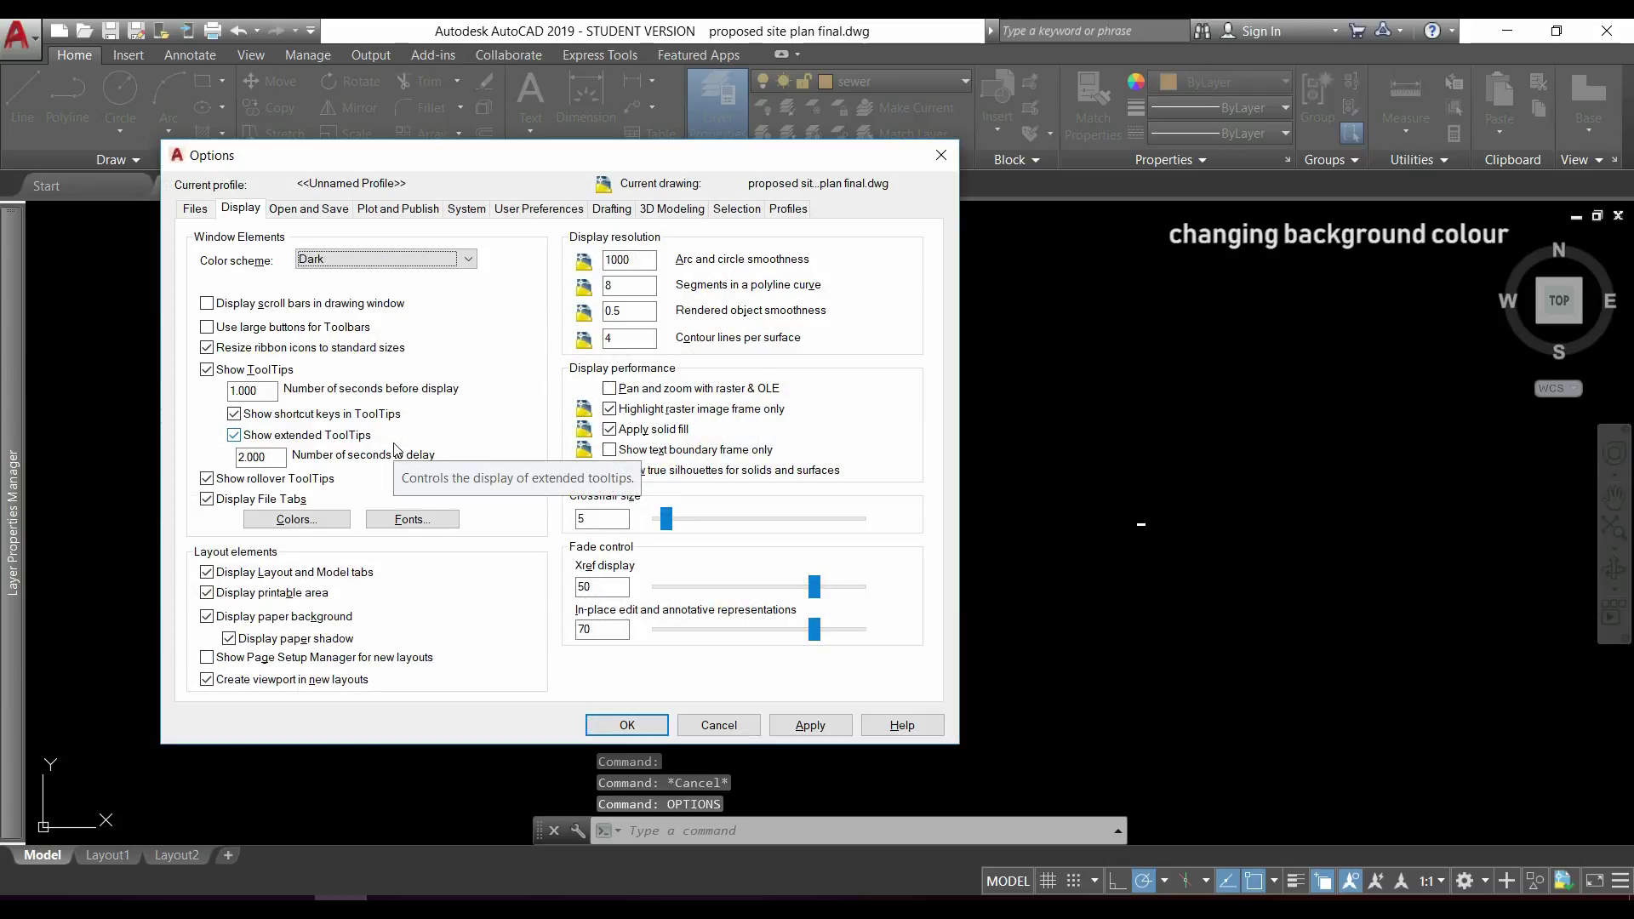
Set the uniform model space background to grey Index Color 8, then apply and close Options.
{"action": "left_click", "coordinate": [295, 519]}
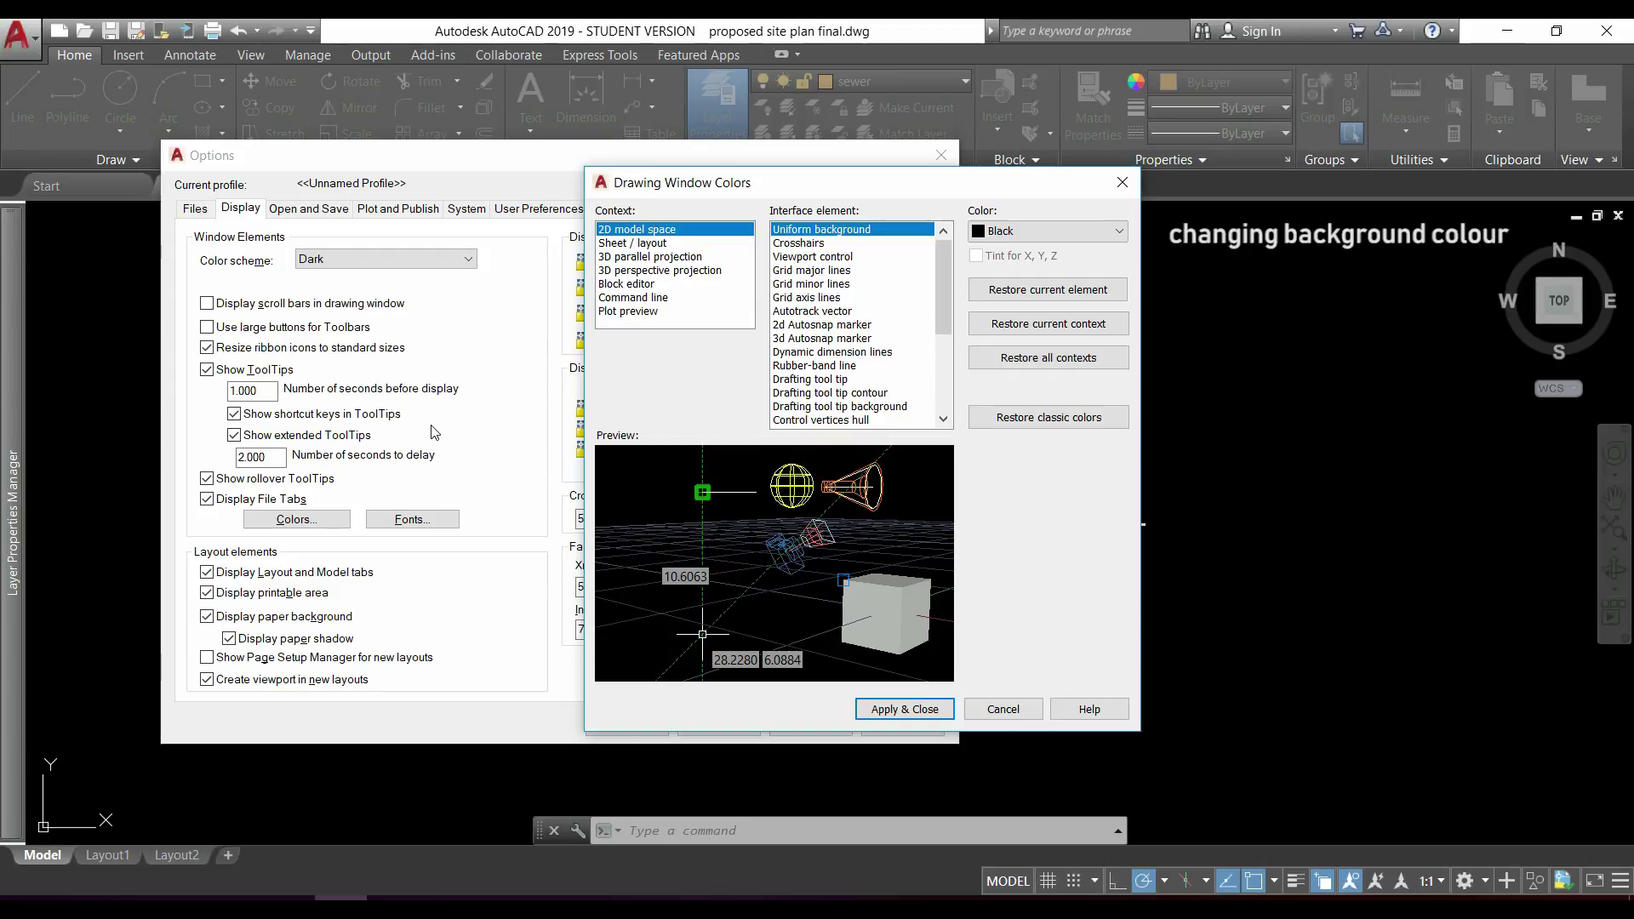
{"action": "left_click", "coordinate": [1065, 230]}
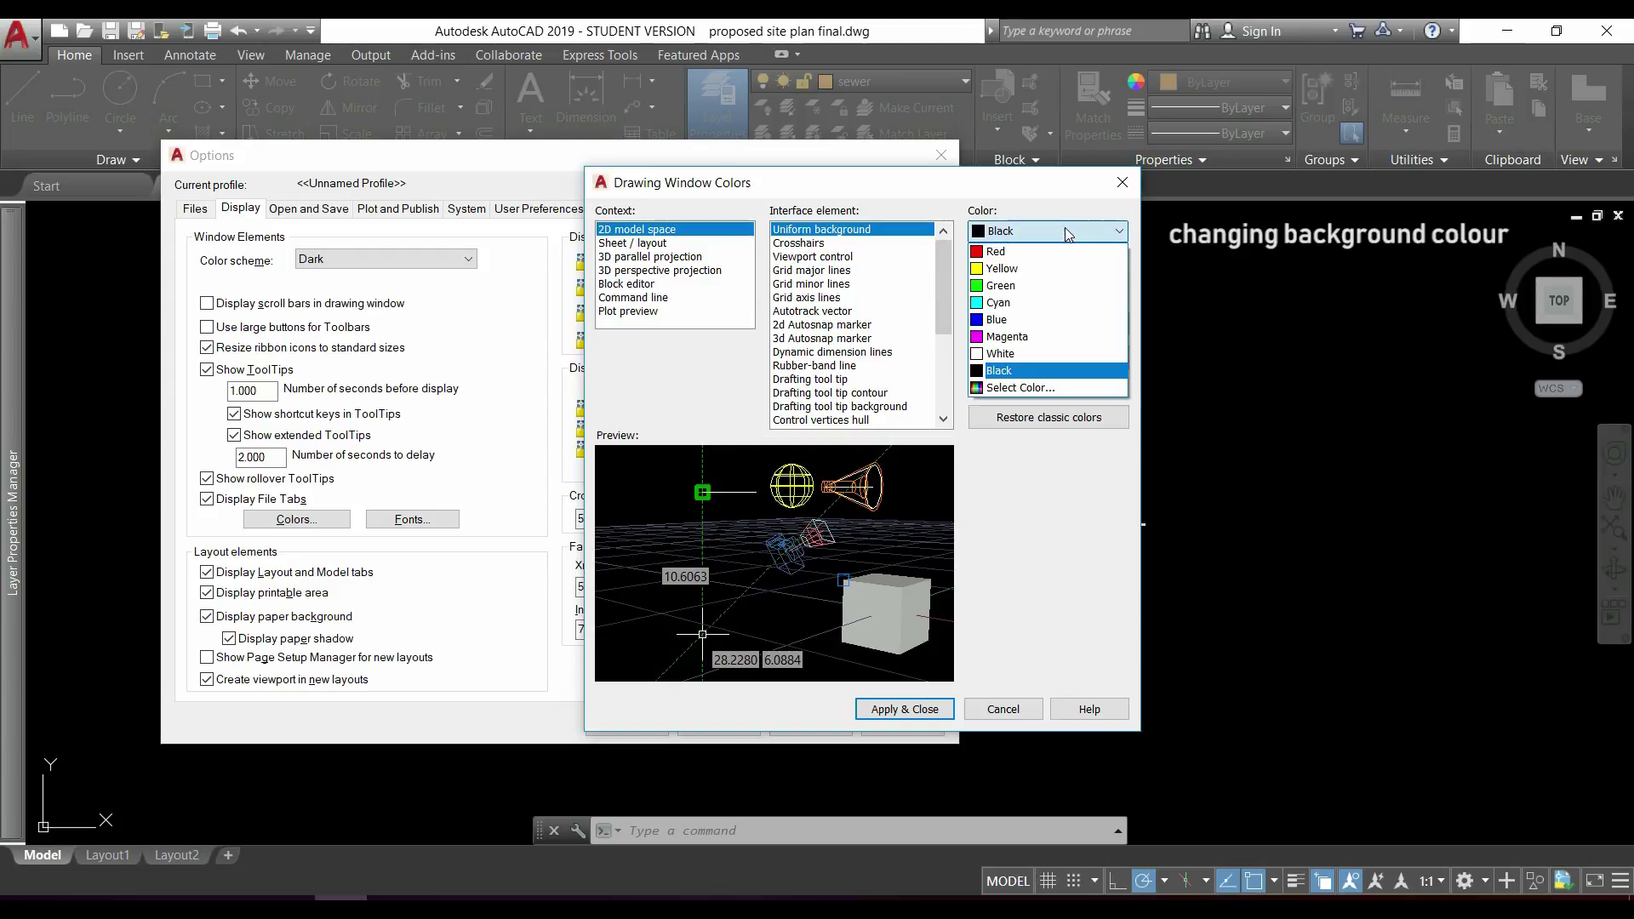
{"action": "left_click", "coordinate": [1053, 390]}
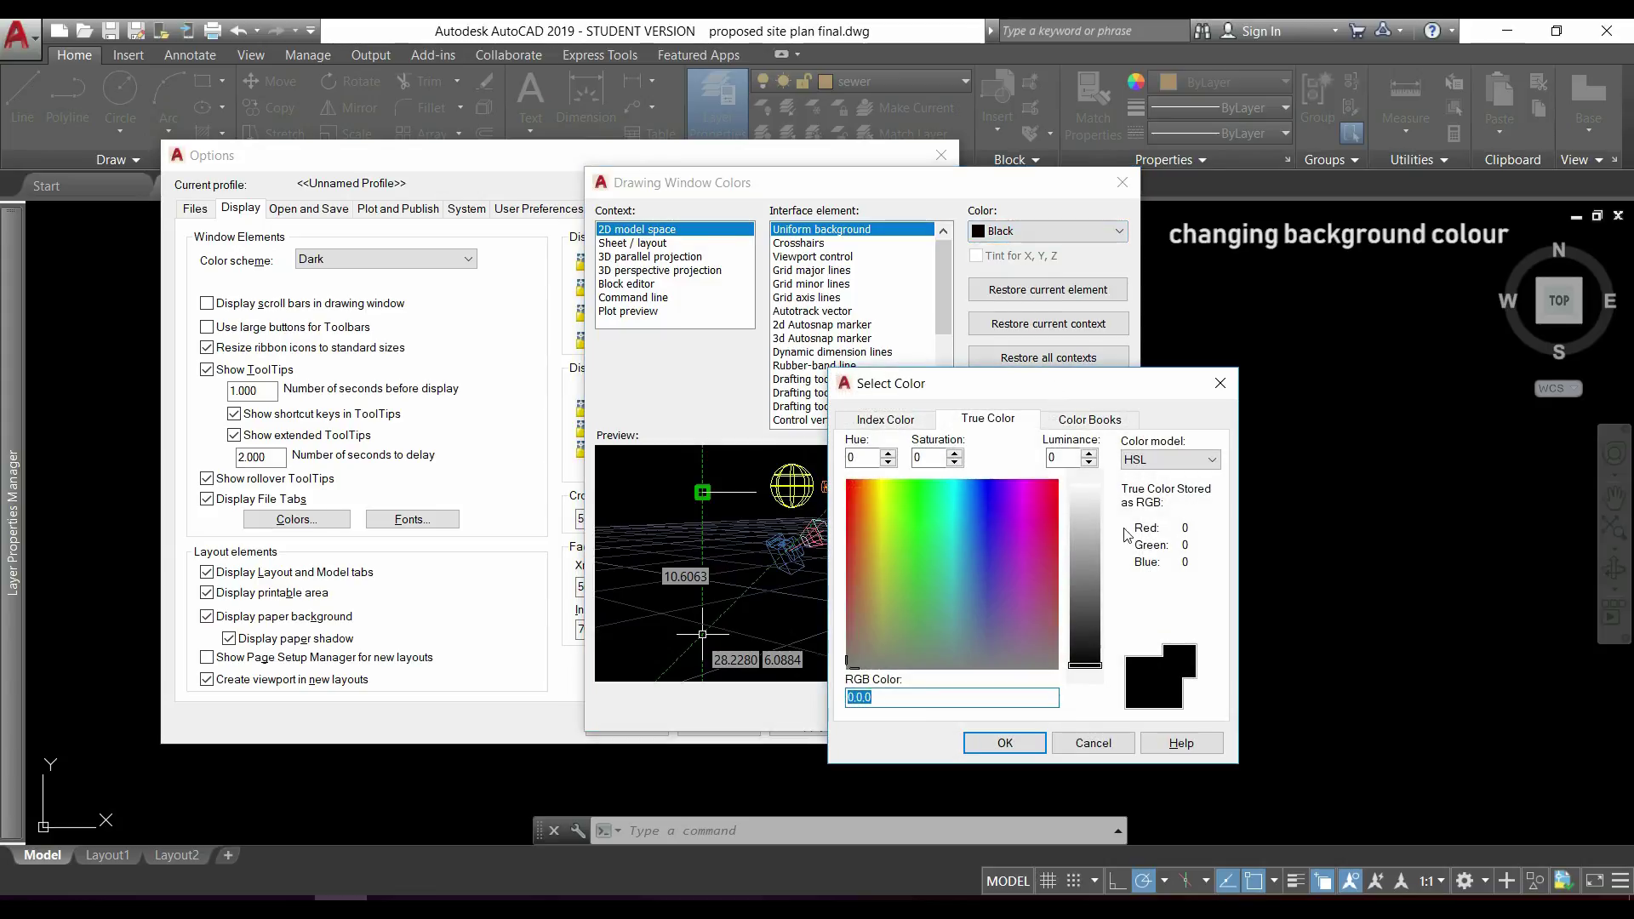
{"action": "left_click", "coordinate": [885, 418]}
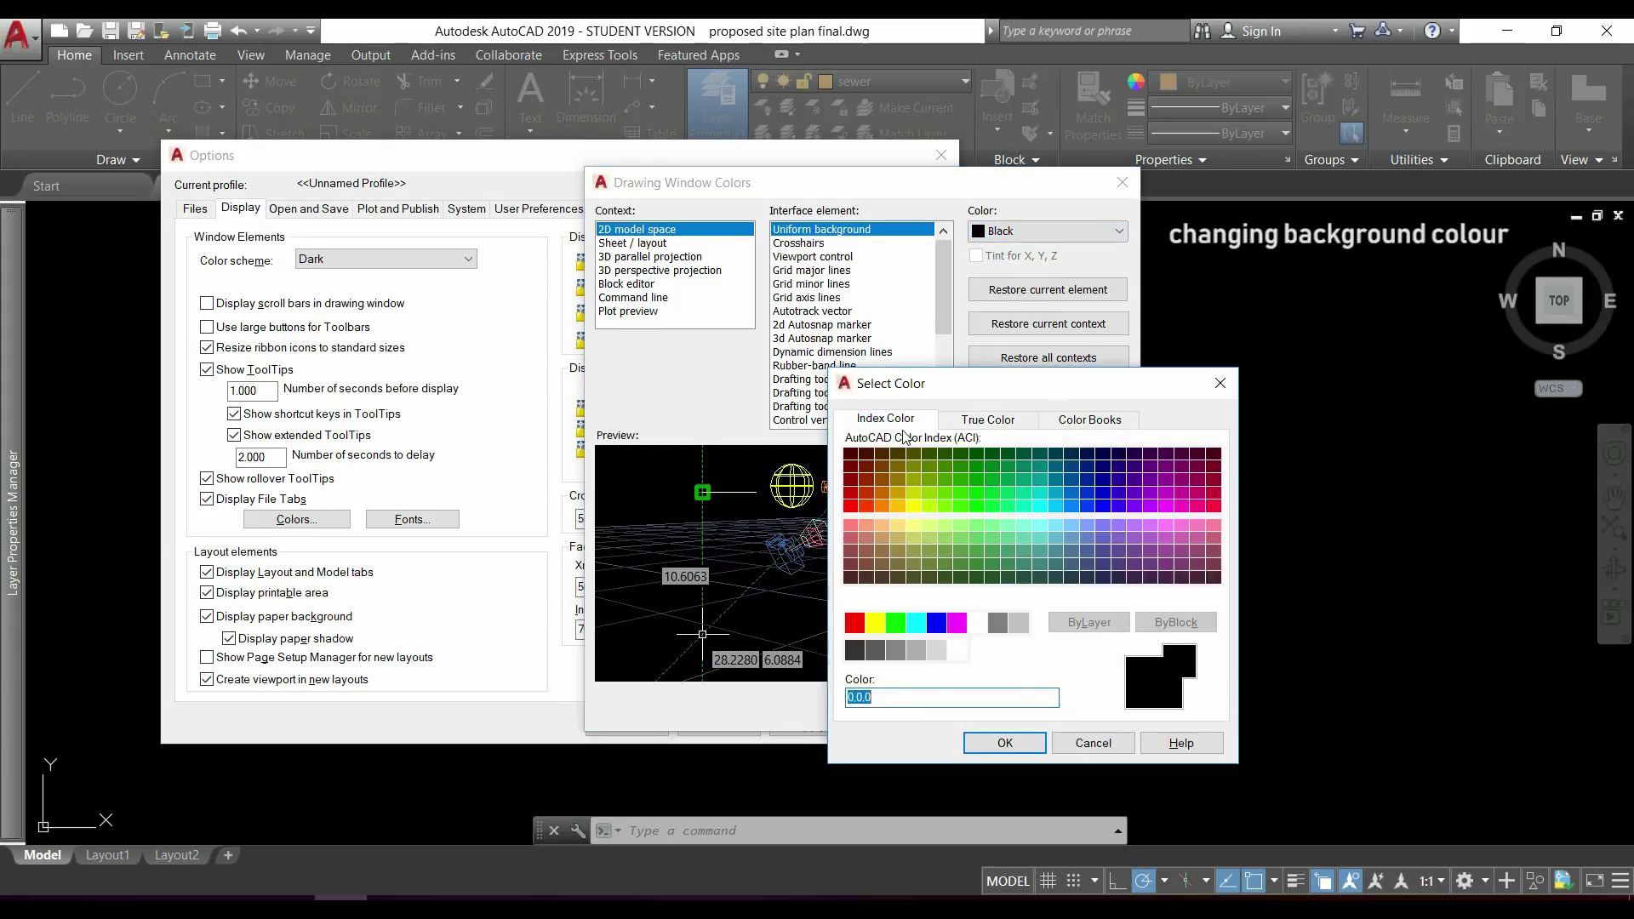
{"action": "left_click", "coordinate": [1018, 624]}
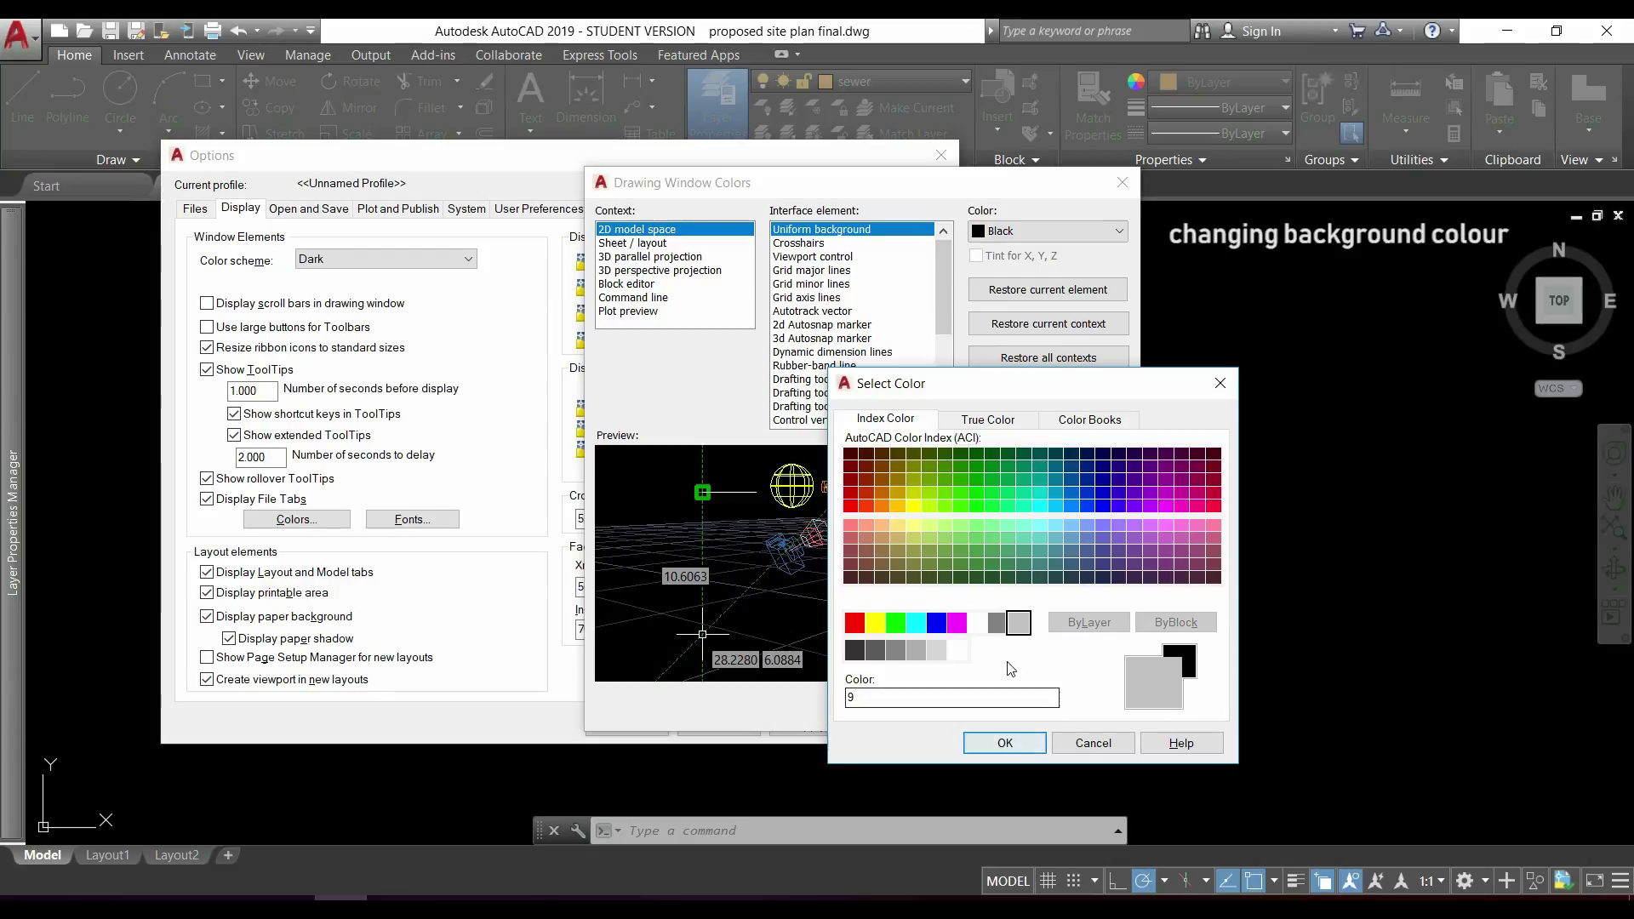
{"action": "left_click", "coordinate": [998, 623]}
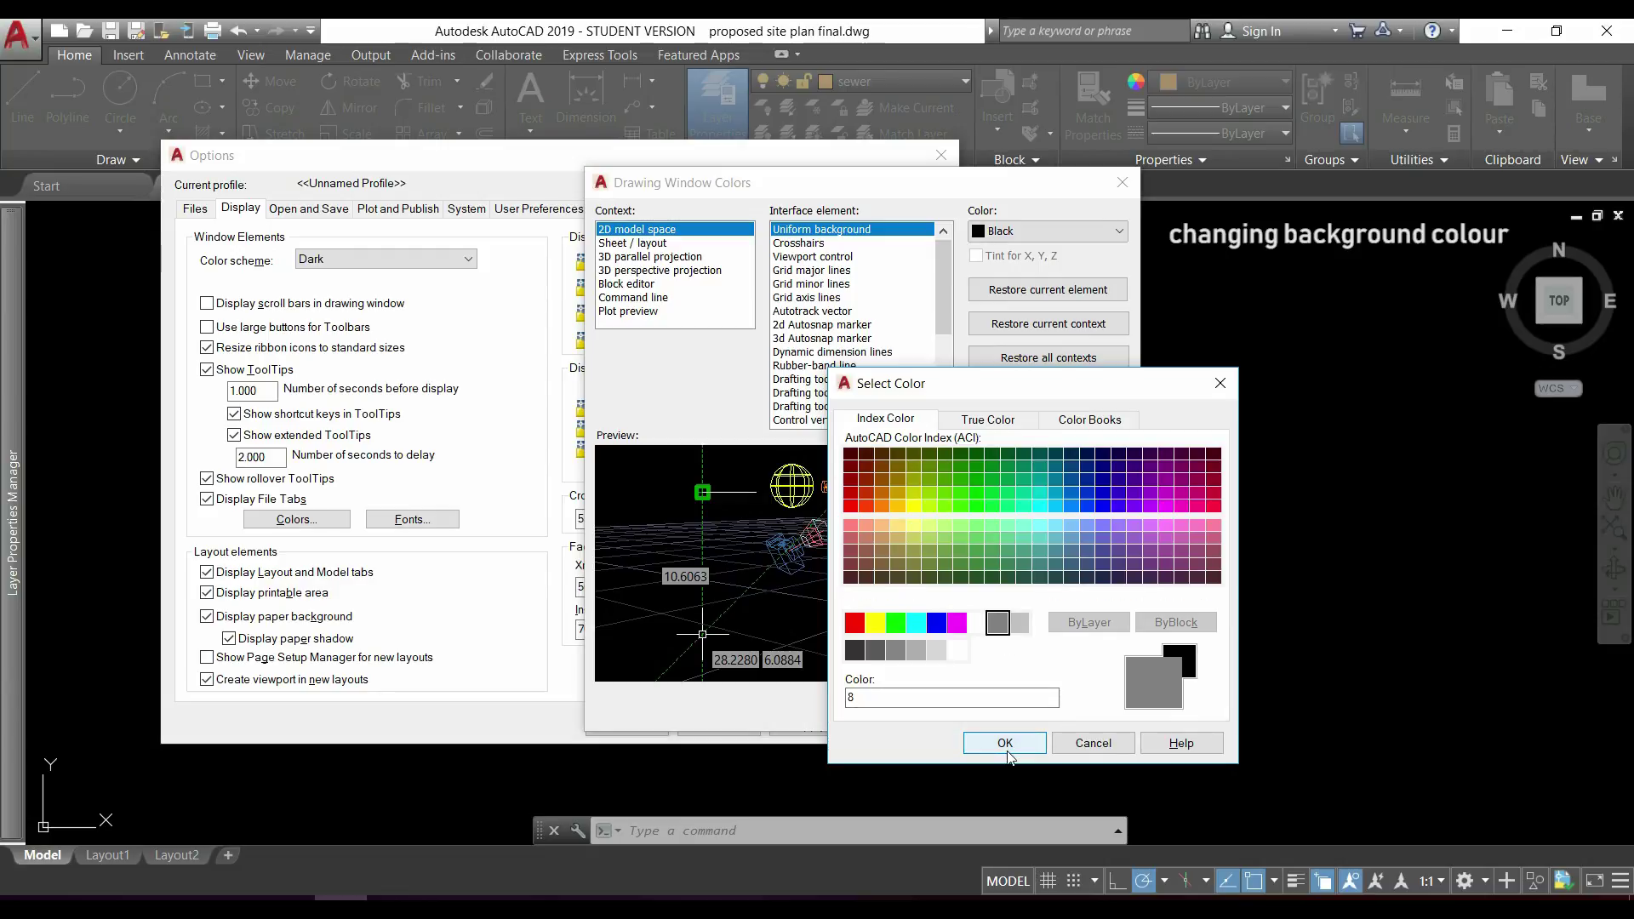
{"action": "left_click", "coordinate": [1007, 750]}
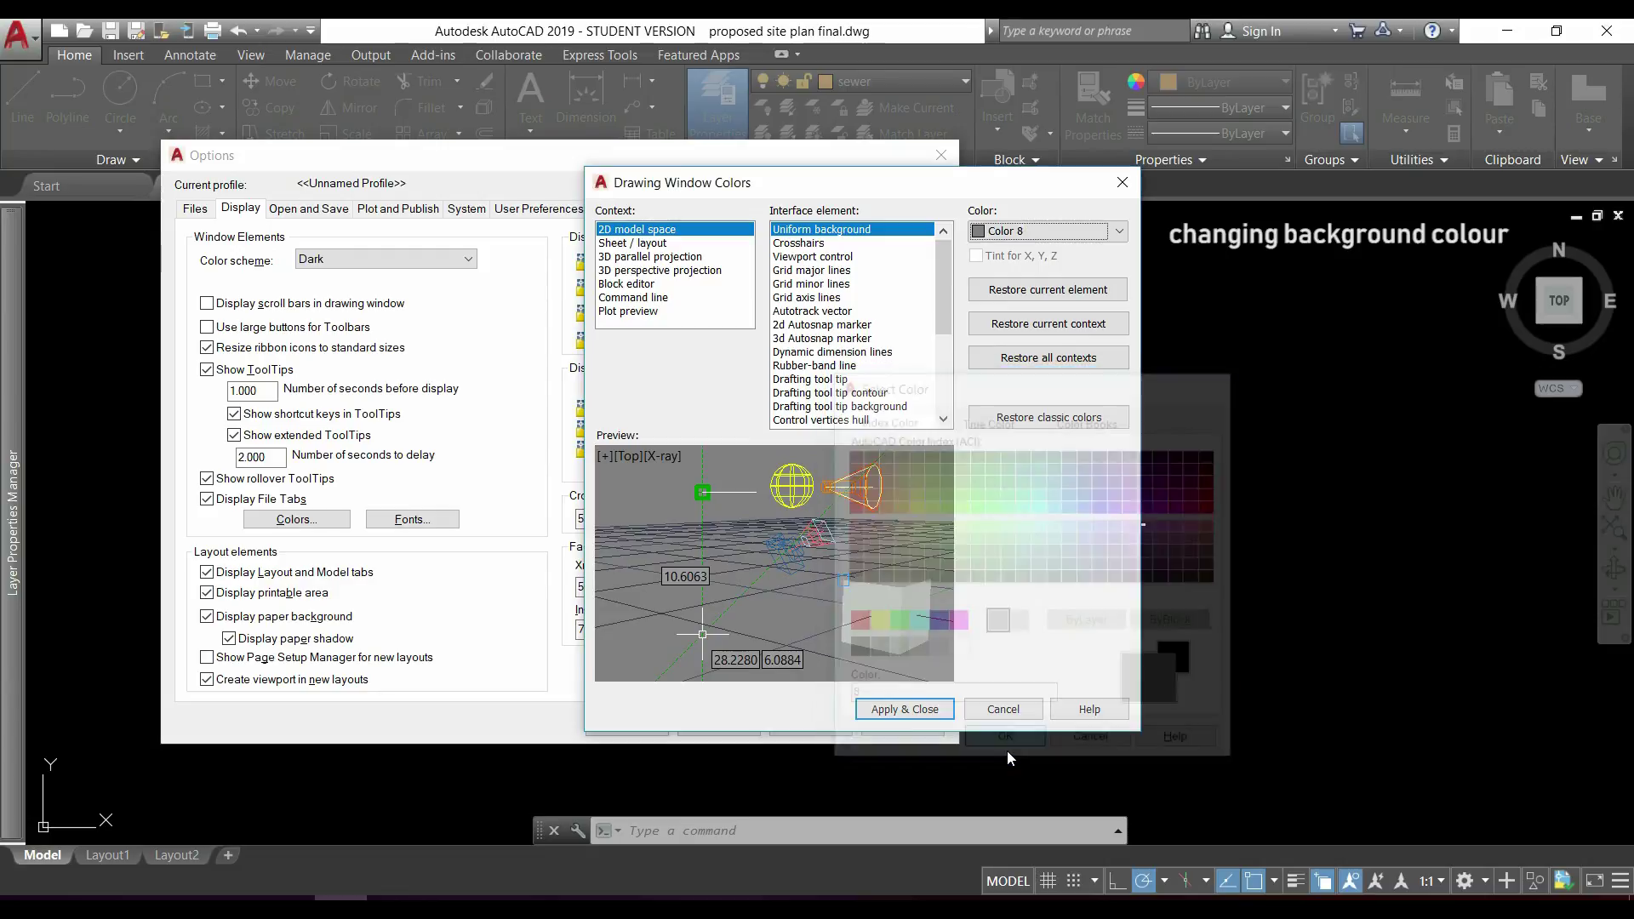
{"action": "left_click", "coordinate": [923, 714]}
{"action": "left_click", "coordinate": [644, 726]}
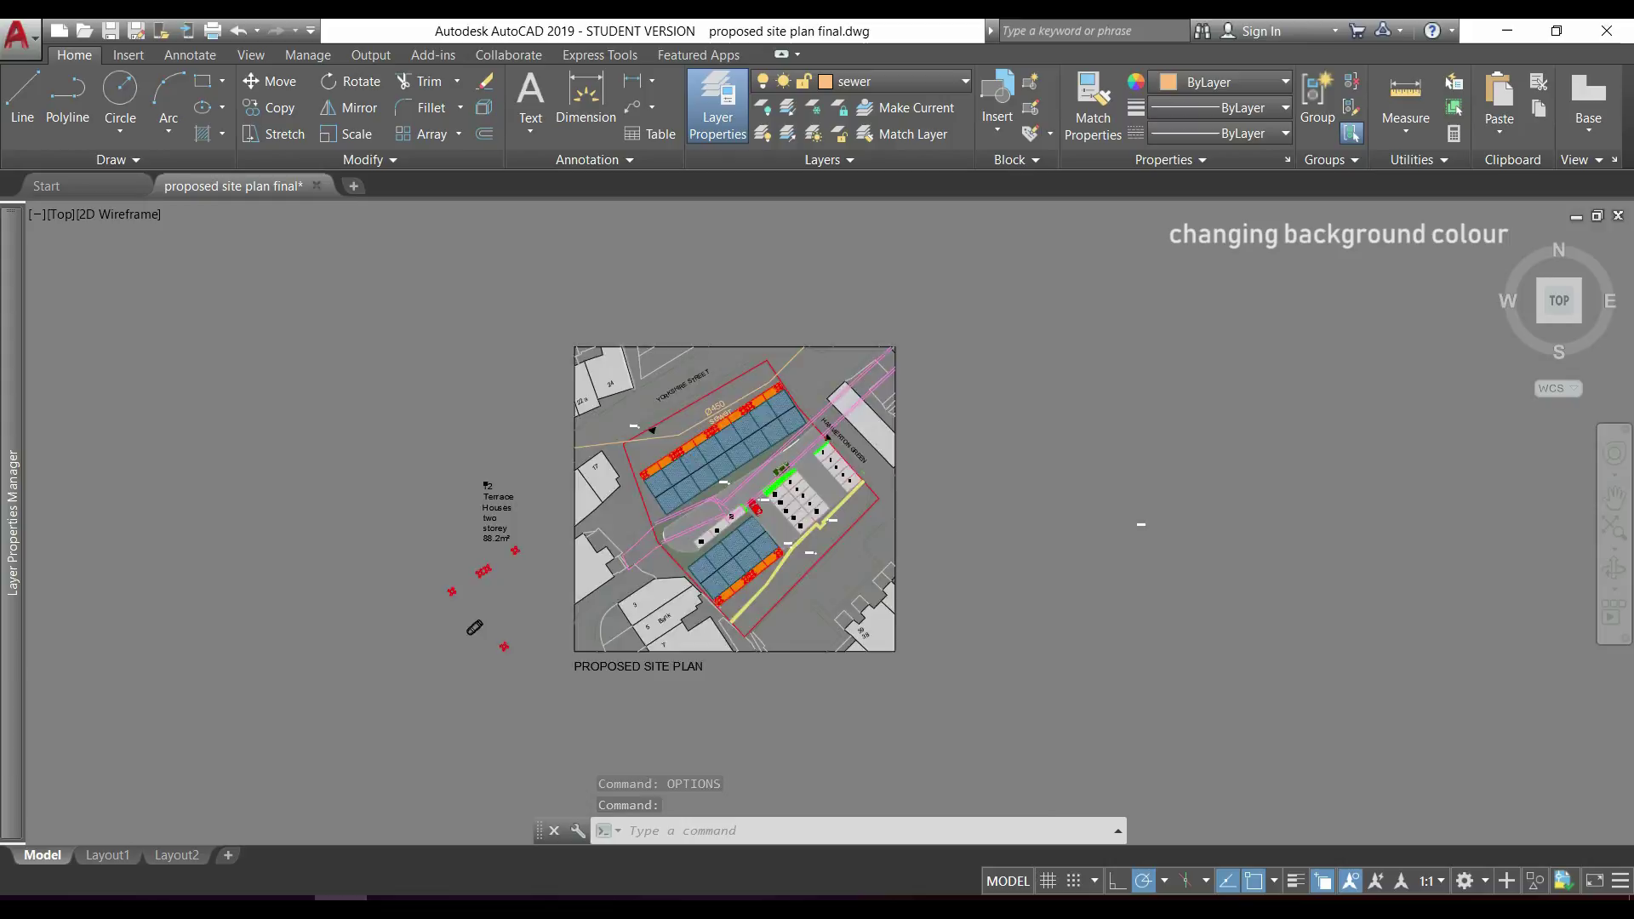
{"action": "scroll", "coordinate": [635, 383], "scroll_direction": "up", "scroll_amount": 4}
{"action": "scroll", "coordinate": [635, 383], "scroll_direction": "down", "scroll_amount": 2}
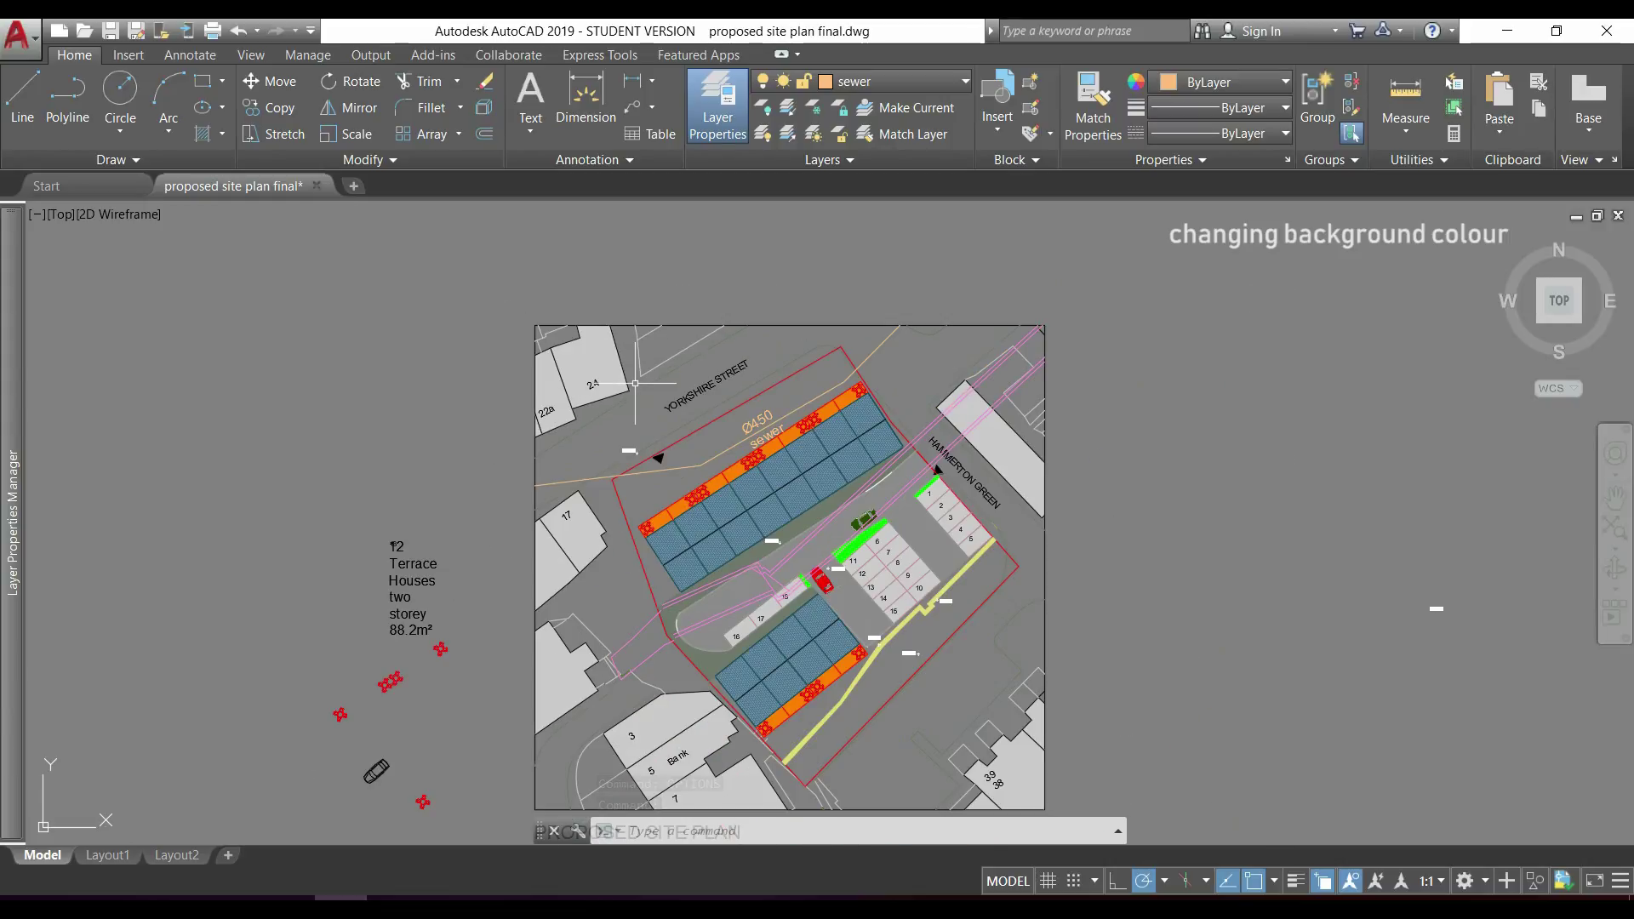
{"action": "scroll", "coordinate": [634, 383], "scroll_direction": "down", "scroll_amount": 2}
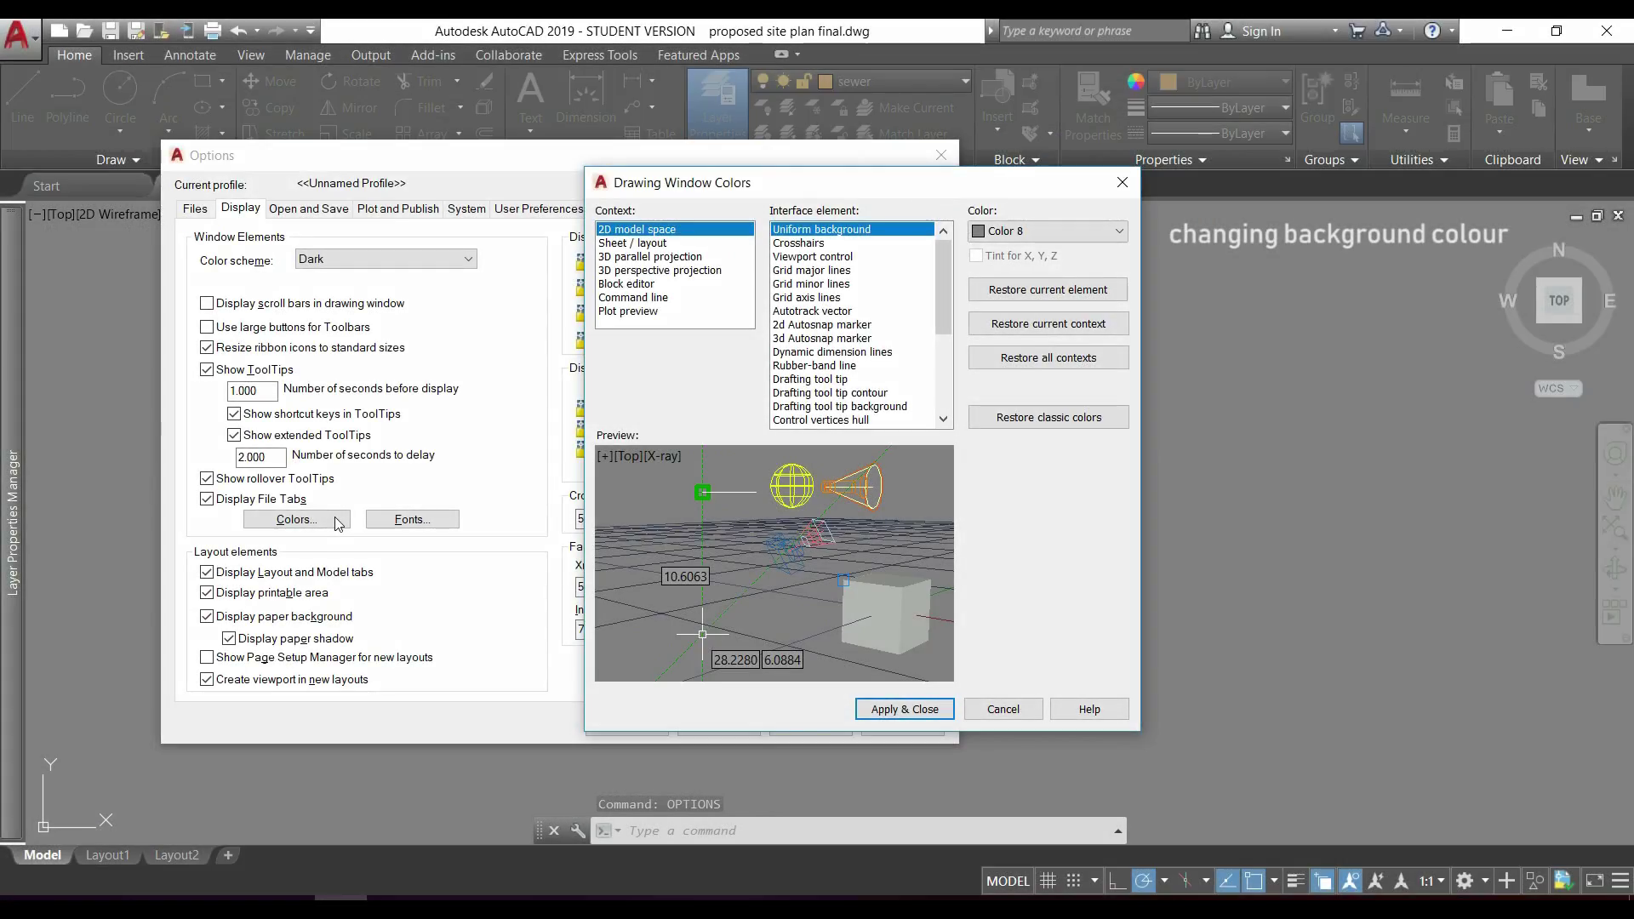
Change the model space background colour to White and close the Options dialog.
{"action": "left_click", "coordinate": [1107, 235]}
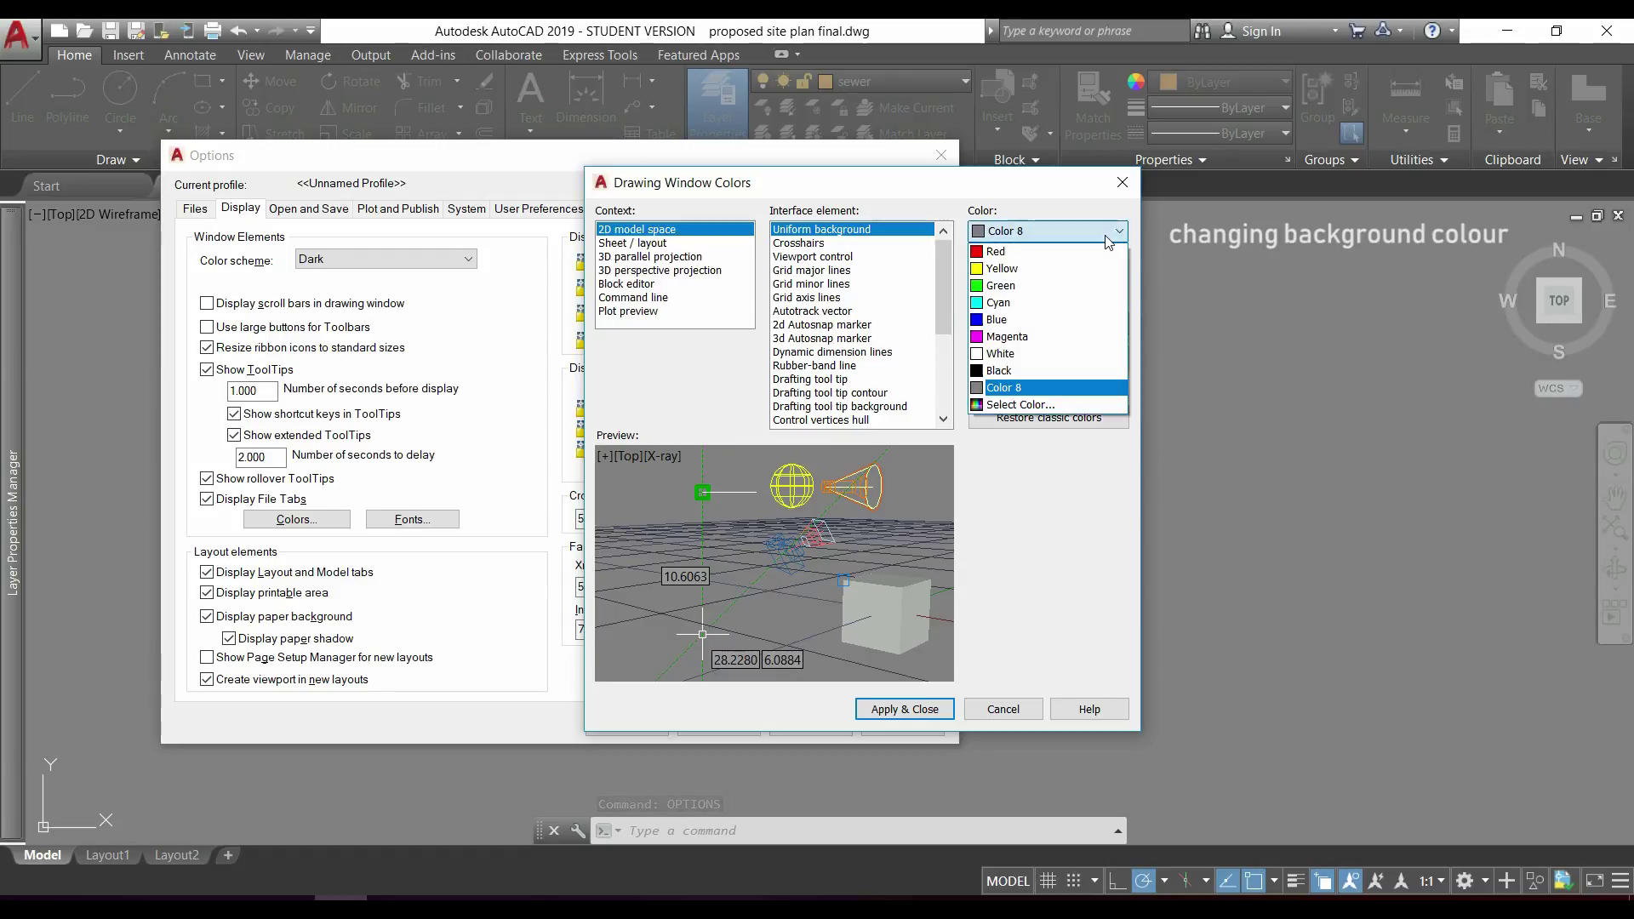
{"action": "left_click", "coordinate": [1080, 354]}
{"action": "left_click", "coordinate": [917, 712]}
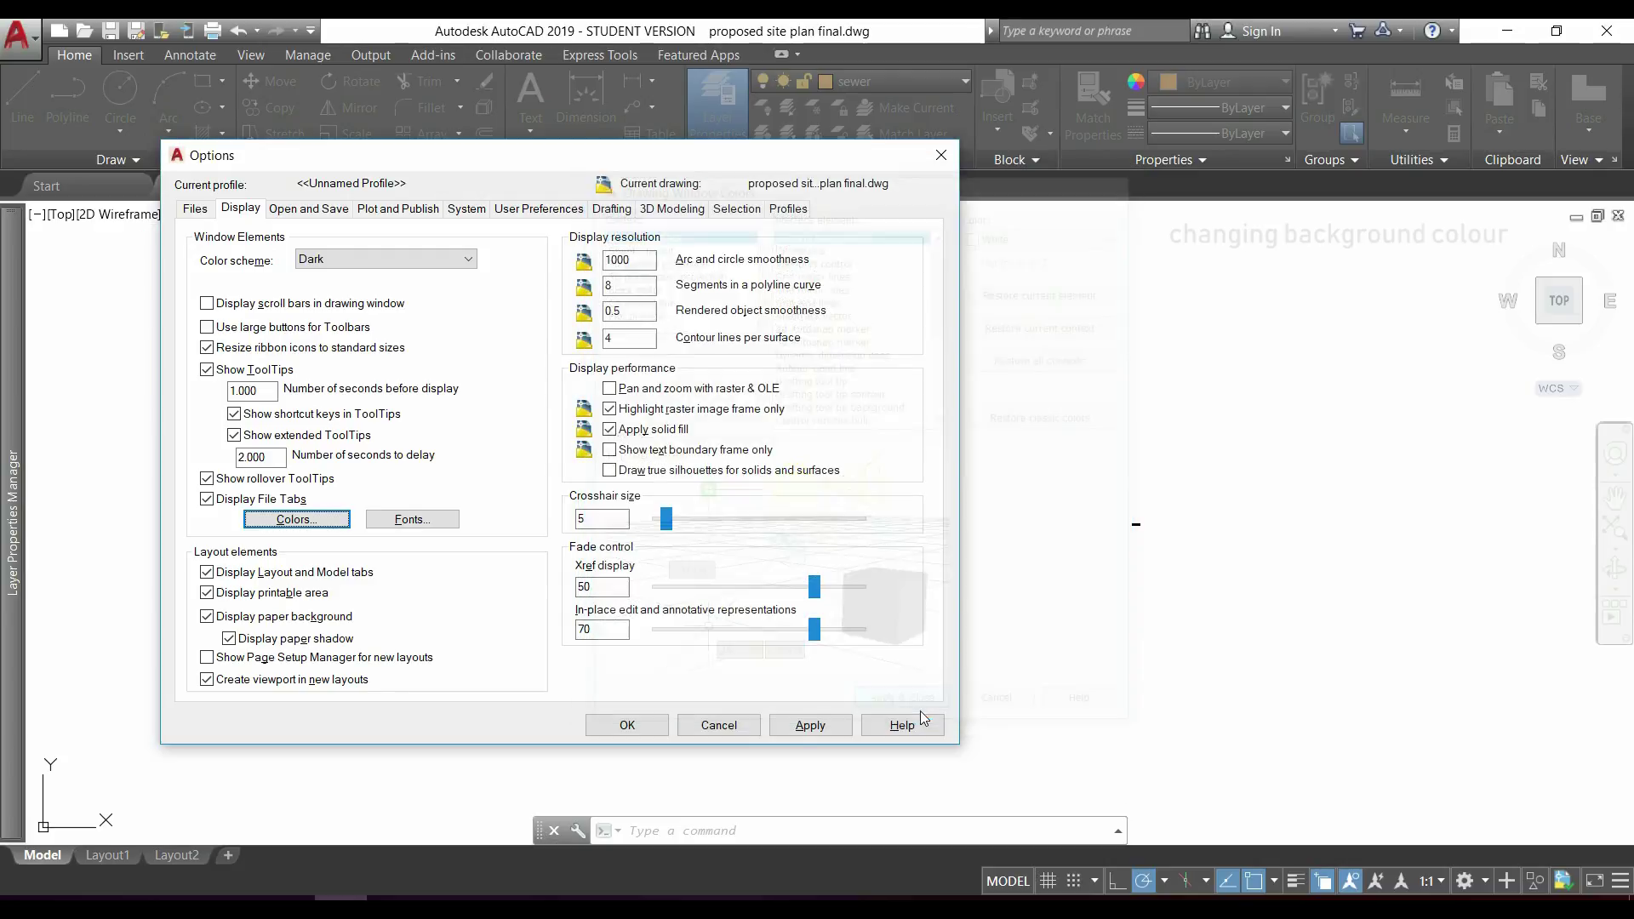
{"action": "left_click", "coordinate": [658, 719]}
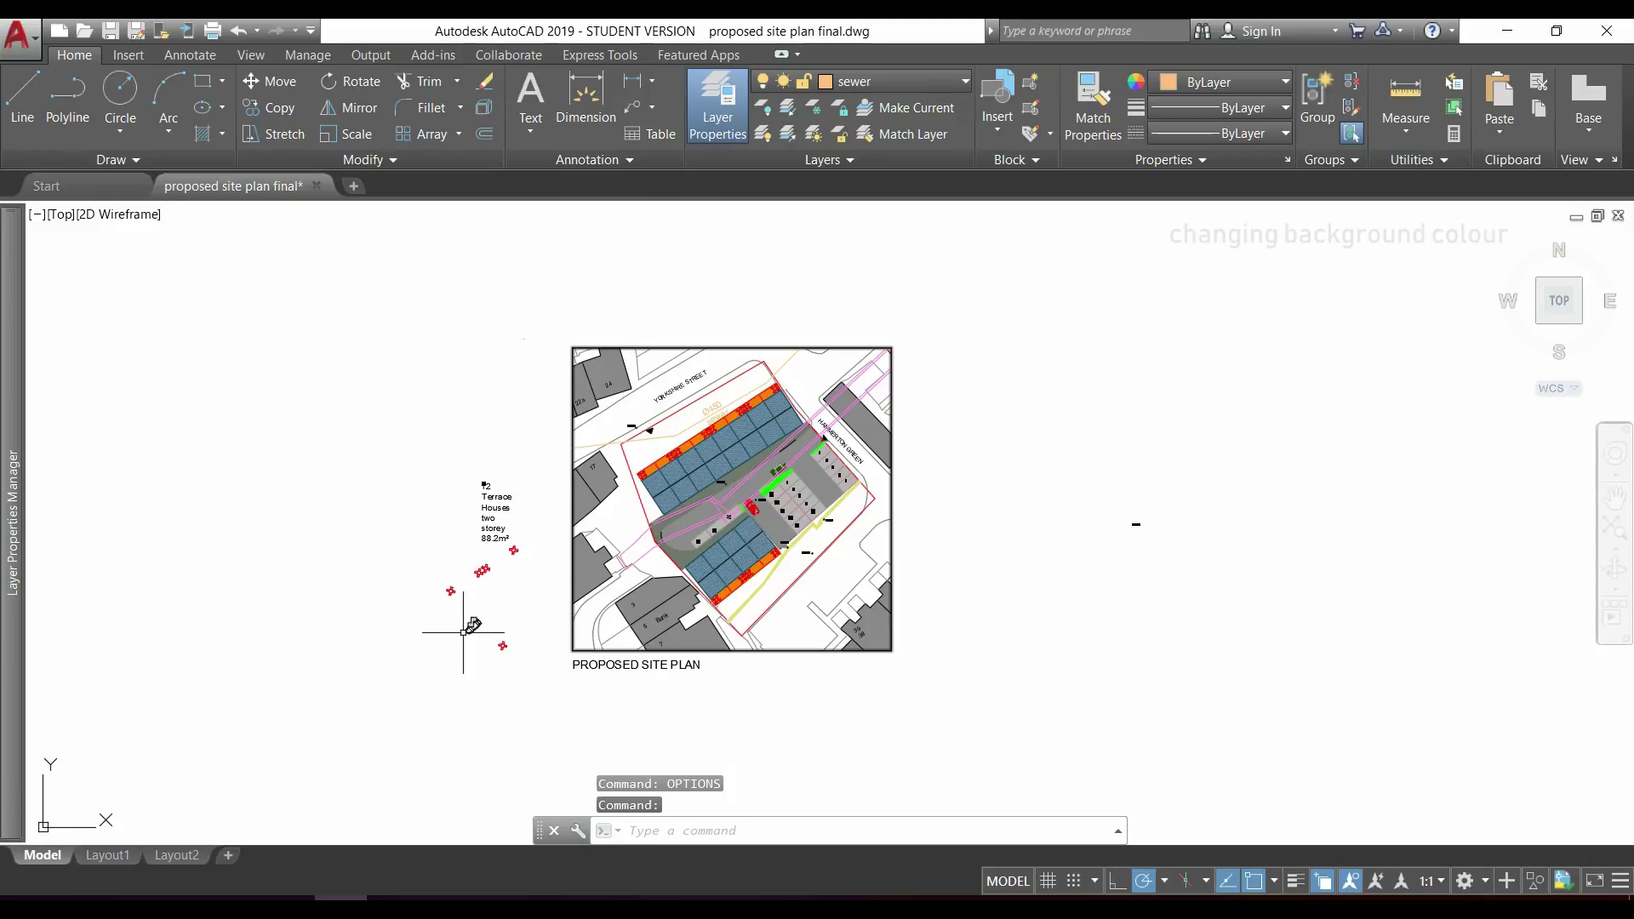
{"action": "middle_click_drag", "start_coordinate": [255, 615], "coordinate": [499, 543]}
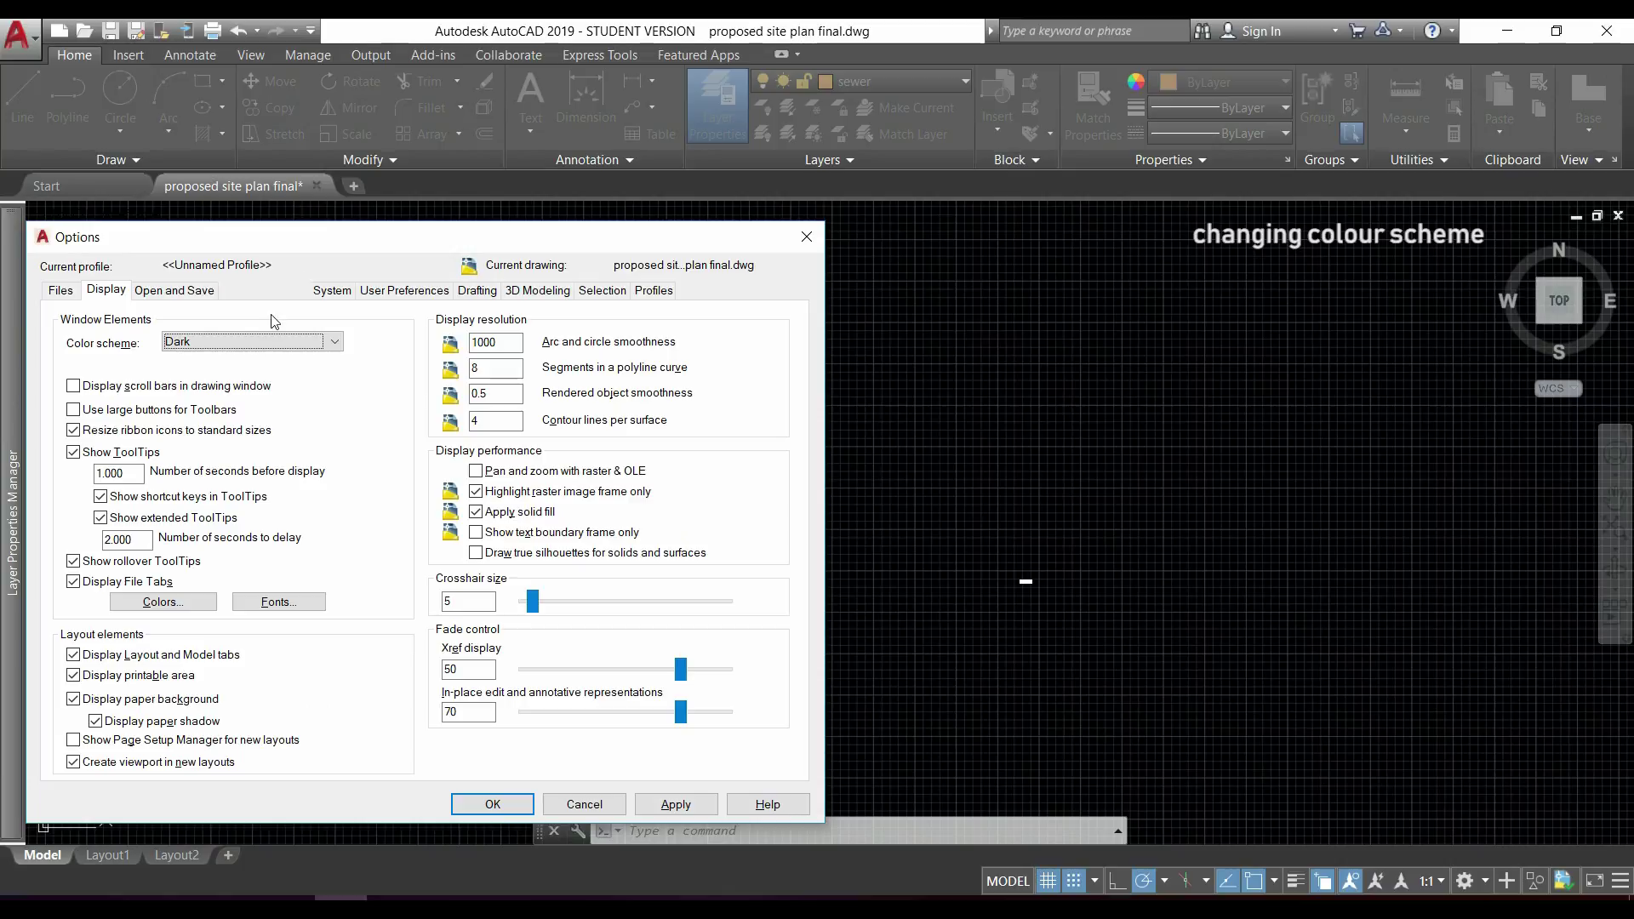
Try the Light interface colour scheme, then return it to Dark.
{"action": "left_click", "coordinate": [322, 343]}
{"action": "left_click", "coordinate": [315, 373]}
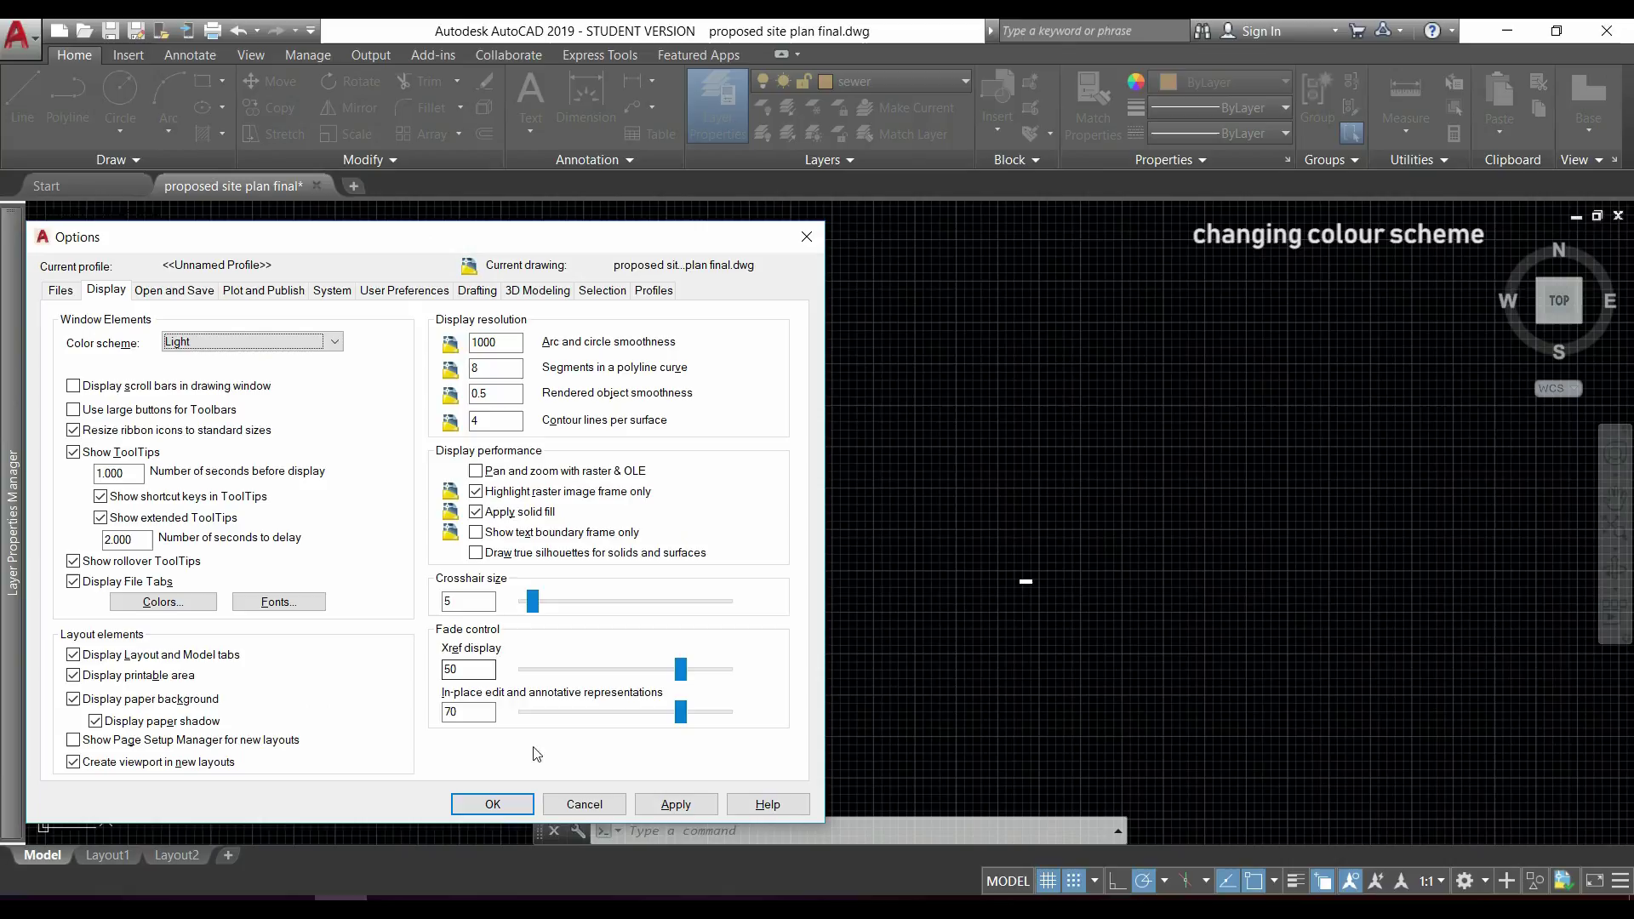
{"action": "left_click", "coordinate": [676, 804]}
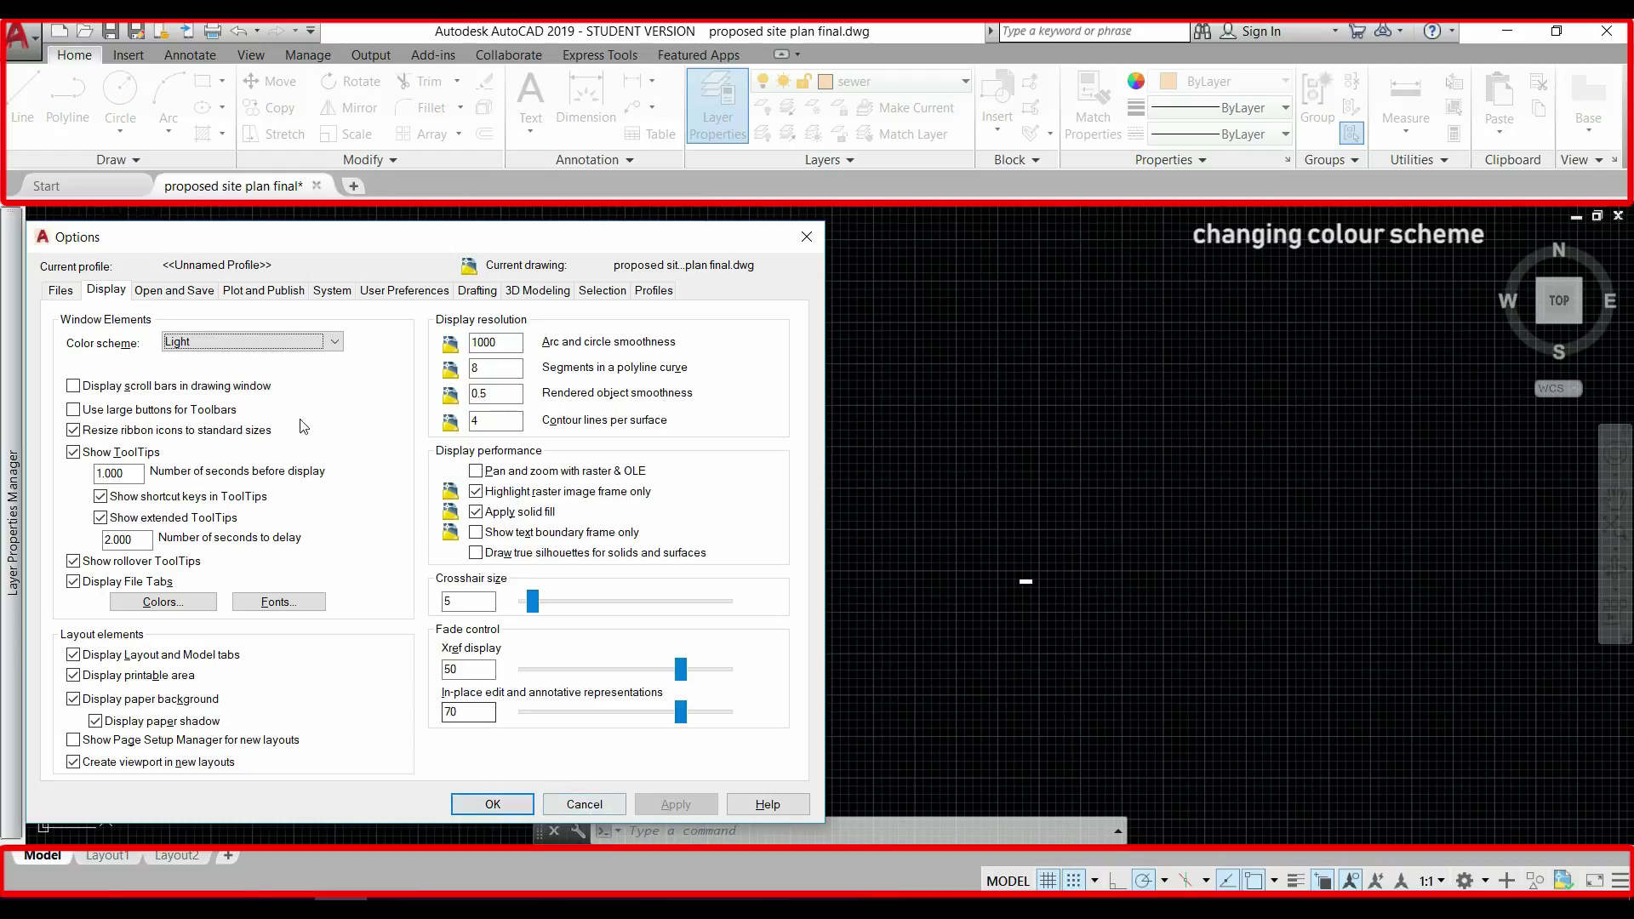
{"action": "left_click", "coordinate": [259, 343]}
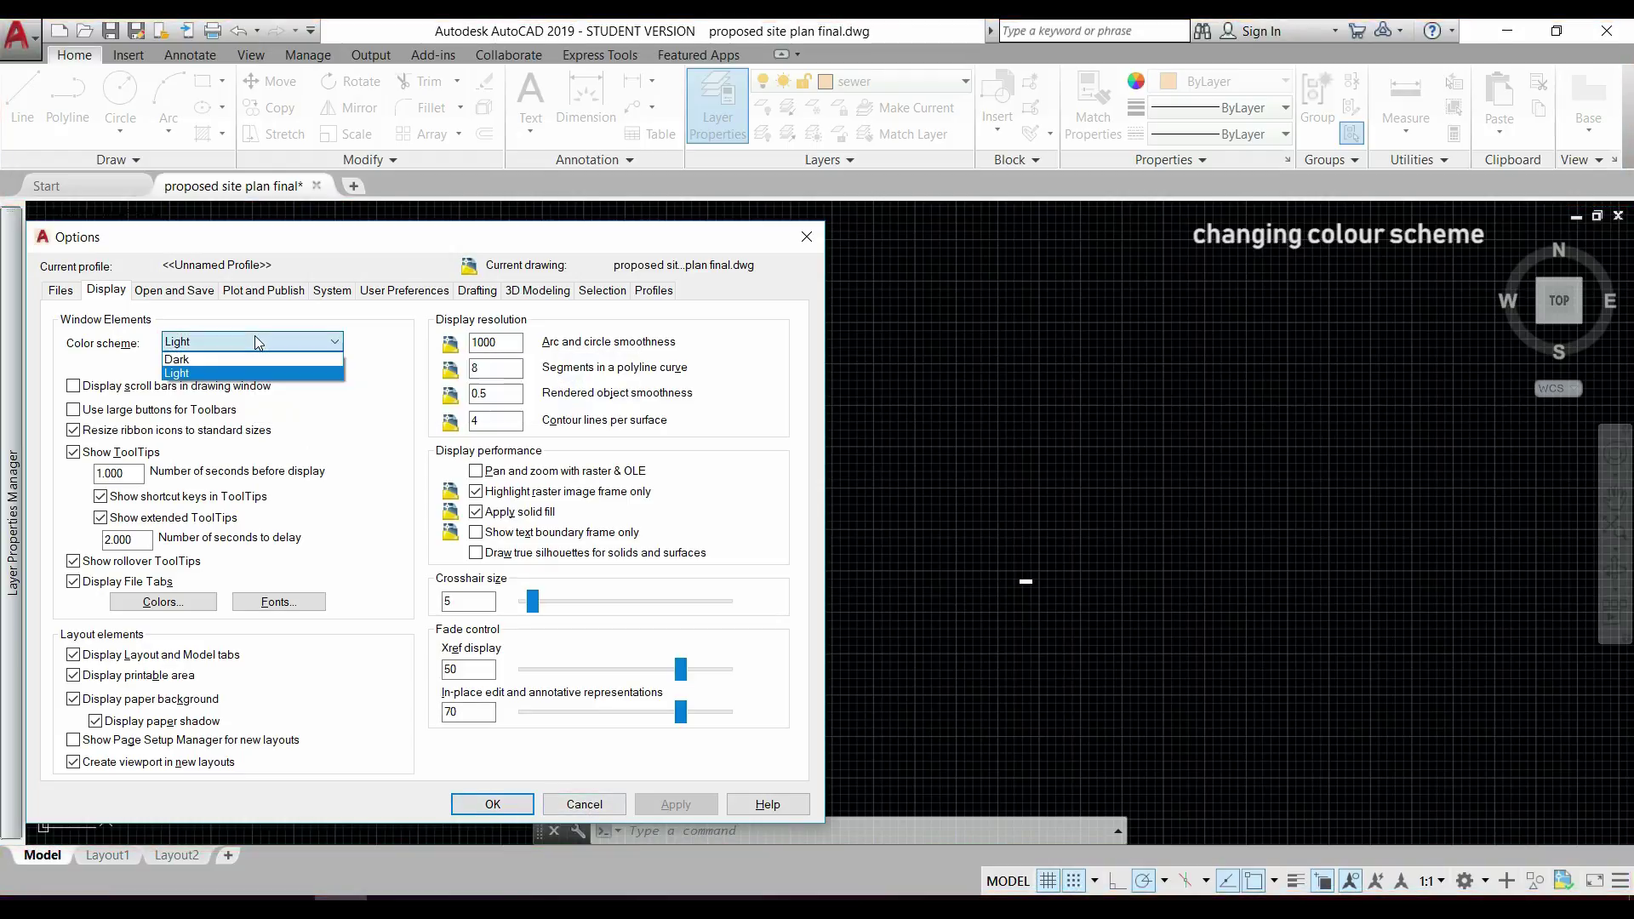
{"action": "left_click", "coordinate": [256, 359]}
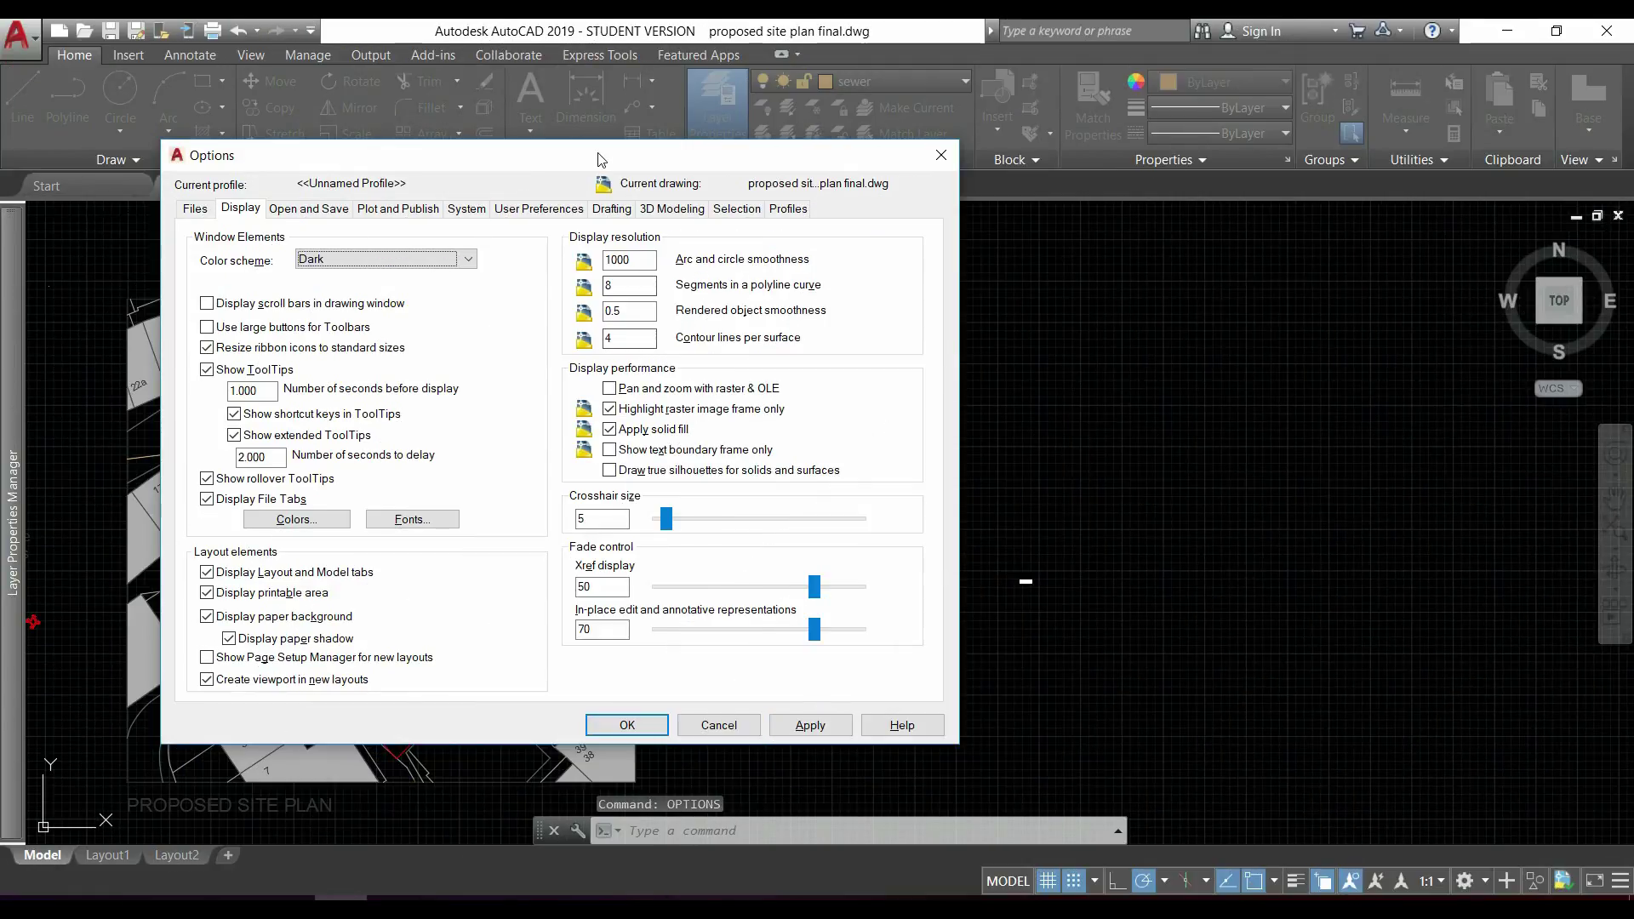
{"action": "mouse_move", "coordinate": [601, 160]}
{"action": "left_mouse_down"}
{"action": "mouse_move", "coordinate": [444, 45]}
{"action": "mouse_move", "coordinate": [443, 113]}
{"action": "left_mouse_up"}
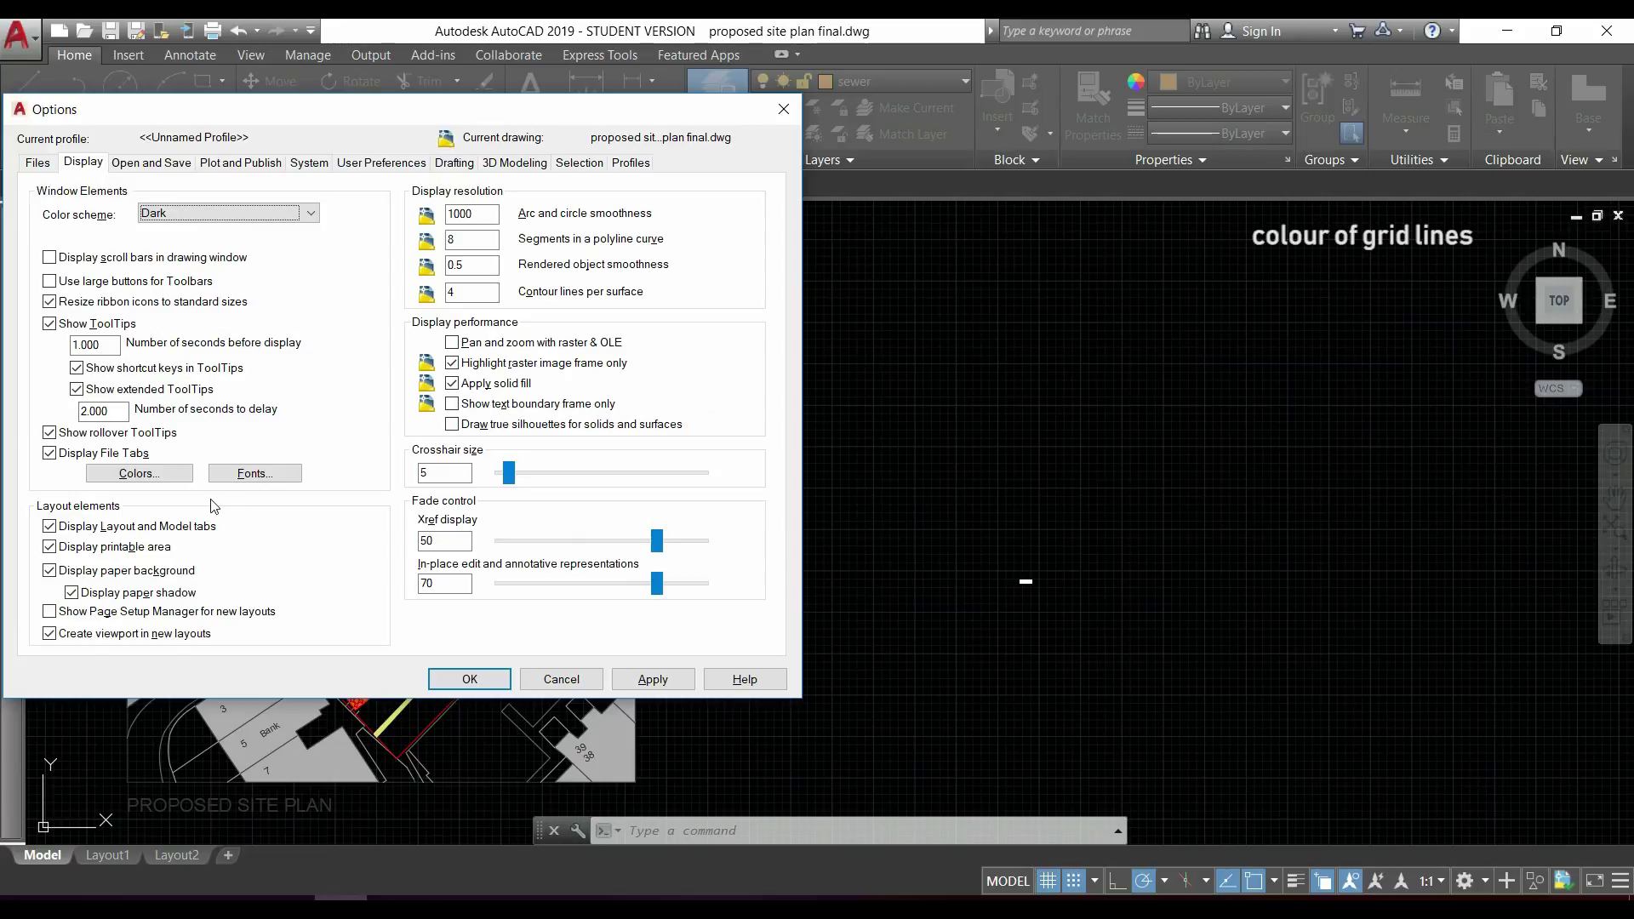
Lighten the grid major lines to true colour 117,124,159 by raising luminance.
{"action": "left_click", "coordinate": [174, 476]}
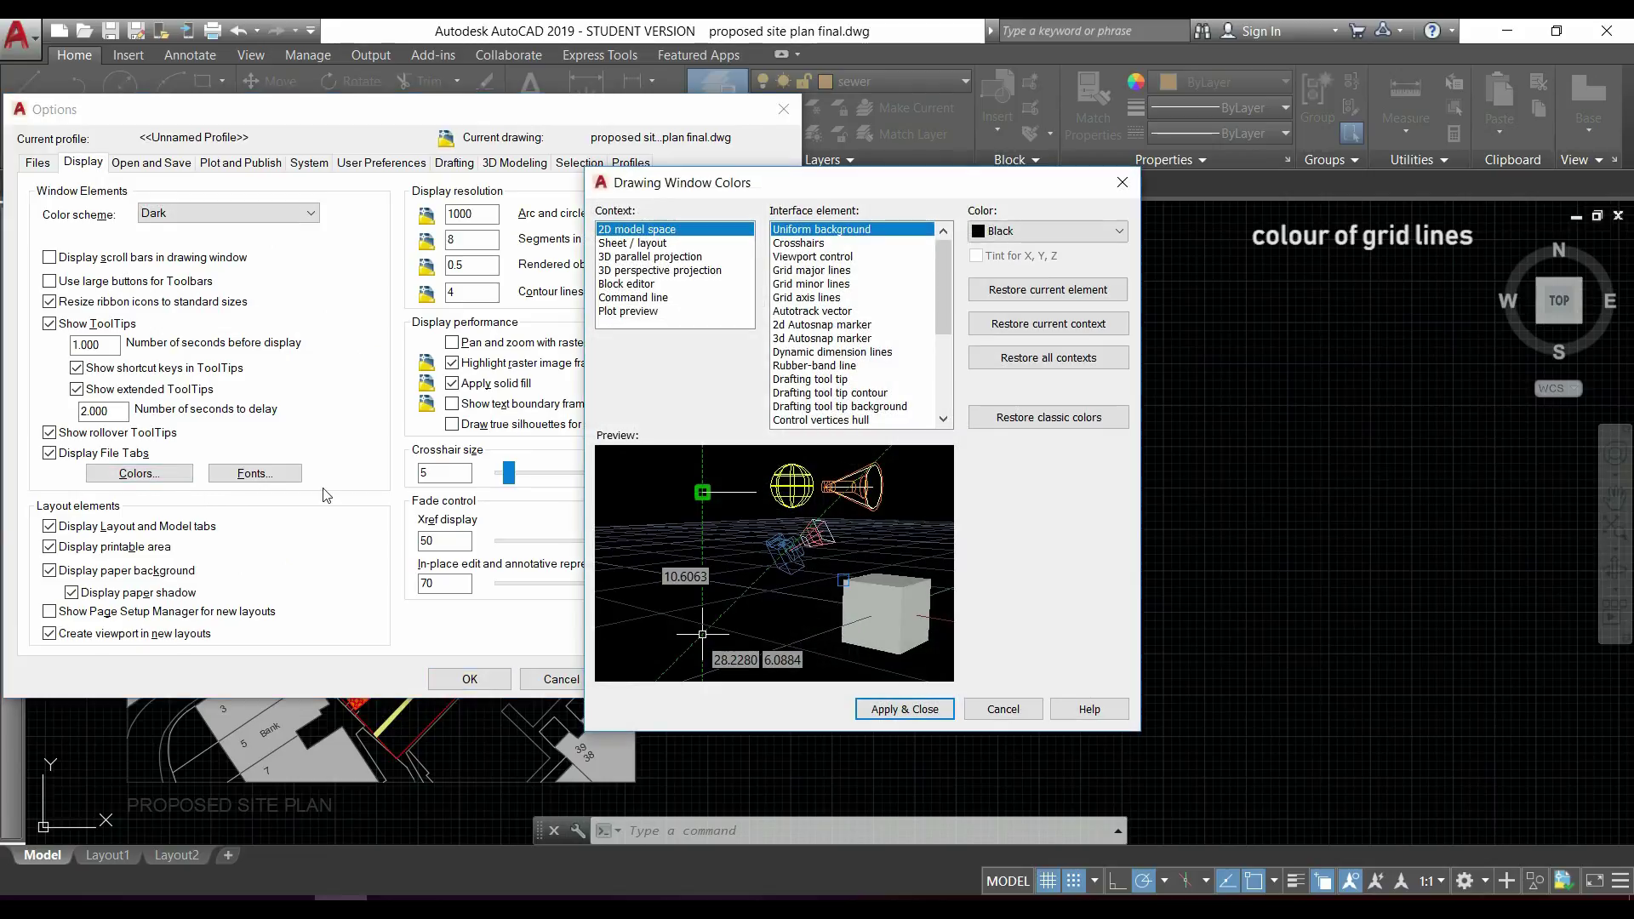
{"action": "left_click", "coordinate": [864, 271]}
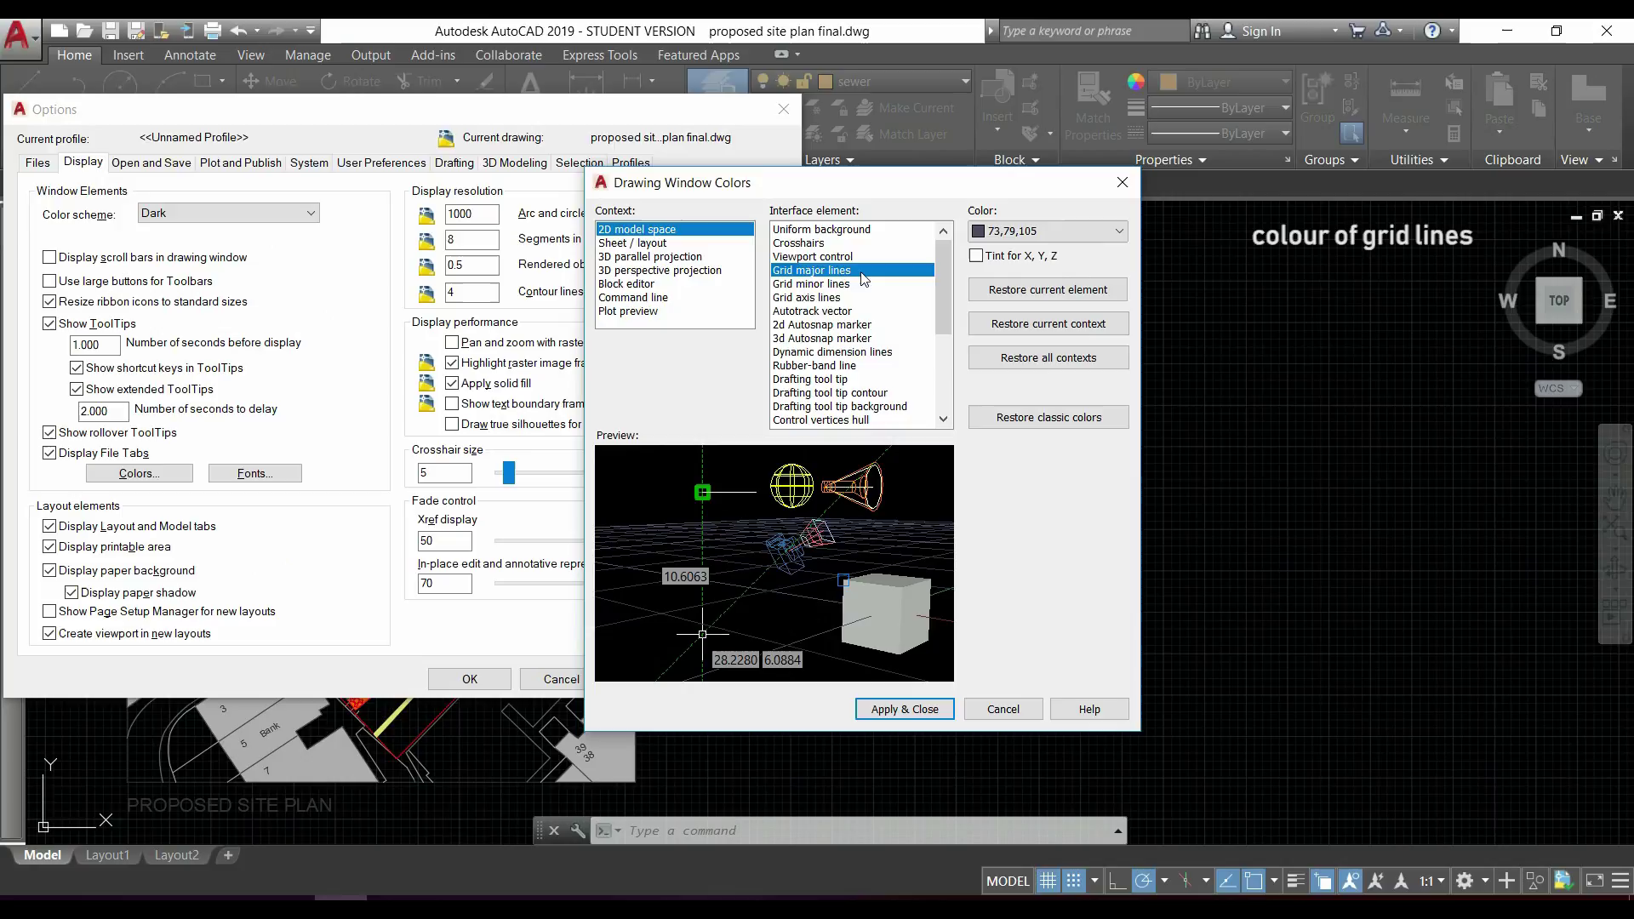
{"action": "left_click", "coordinate": [1055, 231]}
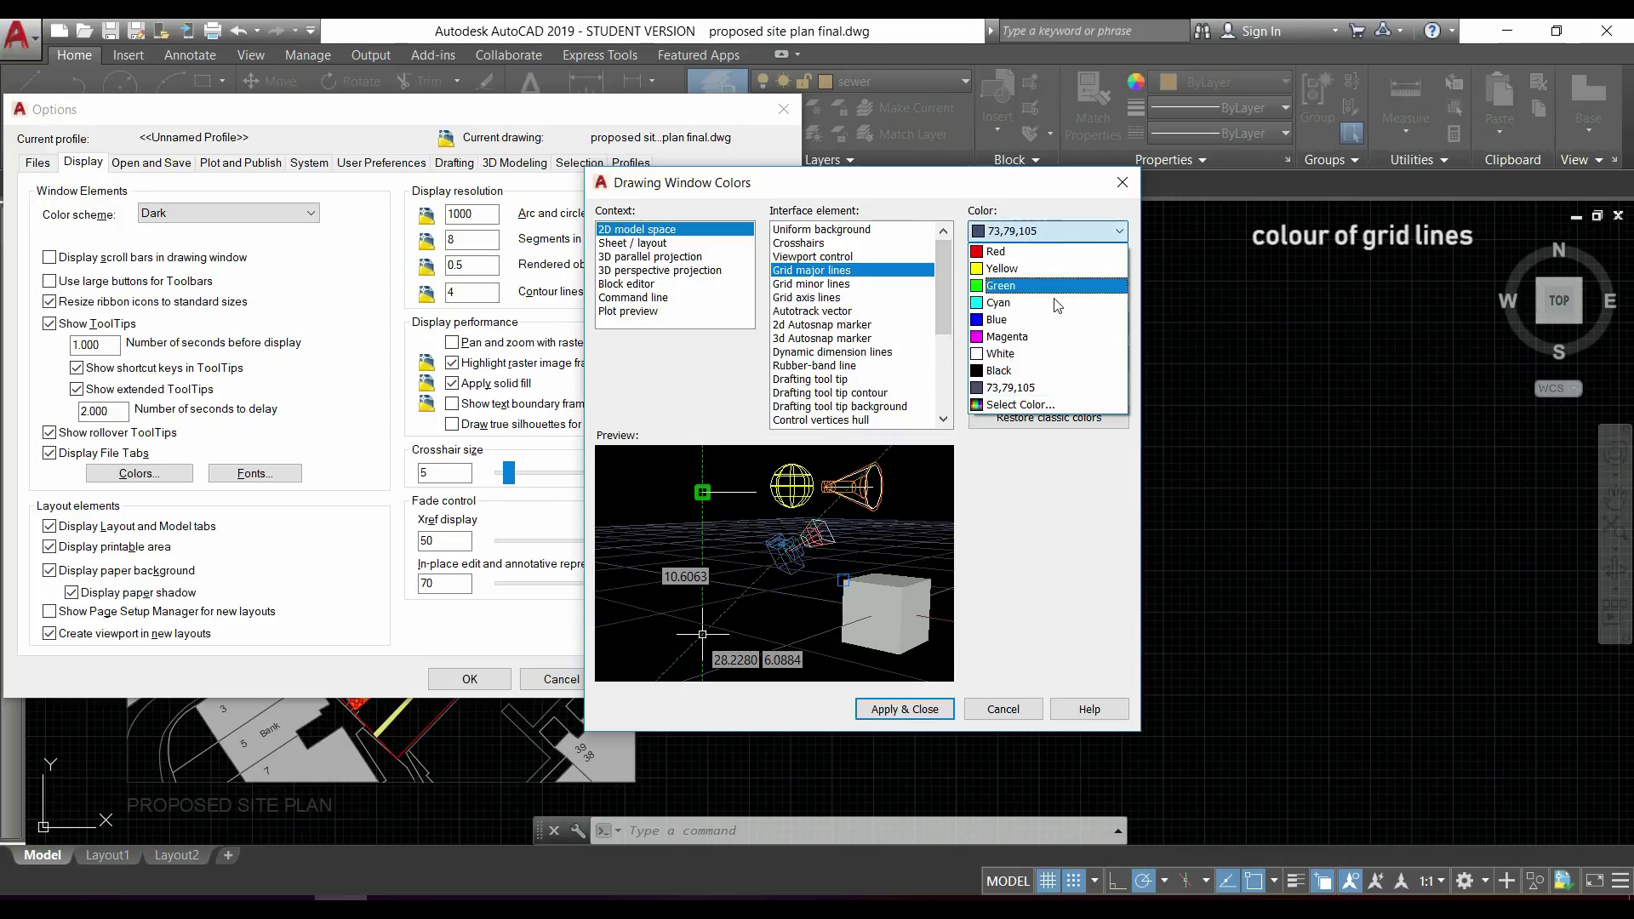
{"action": "left_click", "coordinate": [1051, 407]}
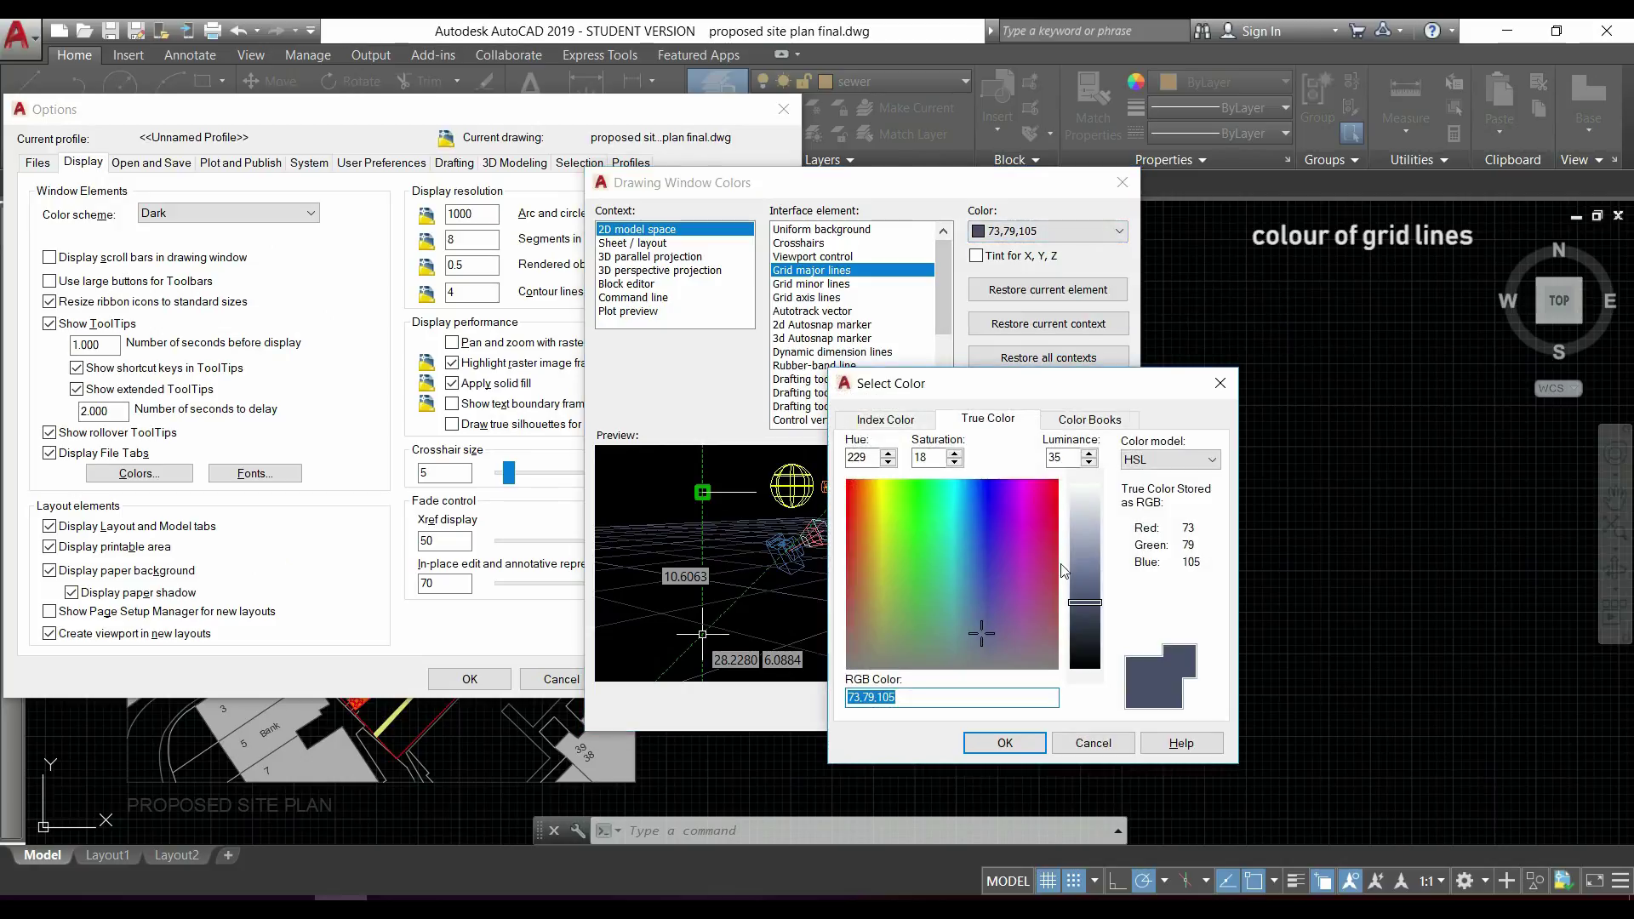
{"action": "left_click_drag", "start_coordinate": [1090, 604], "coordinate": [1088, 572]}
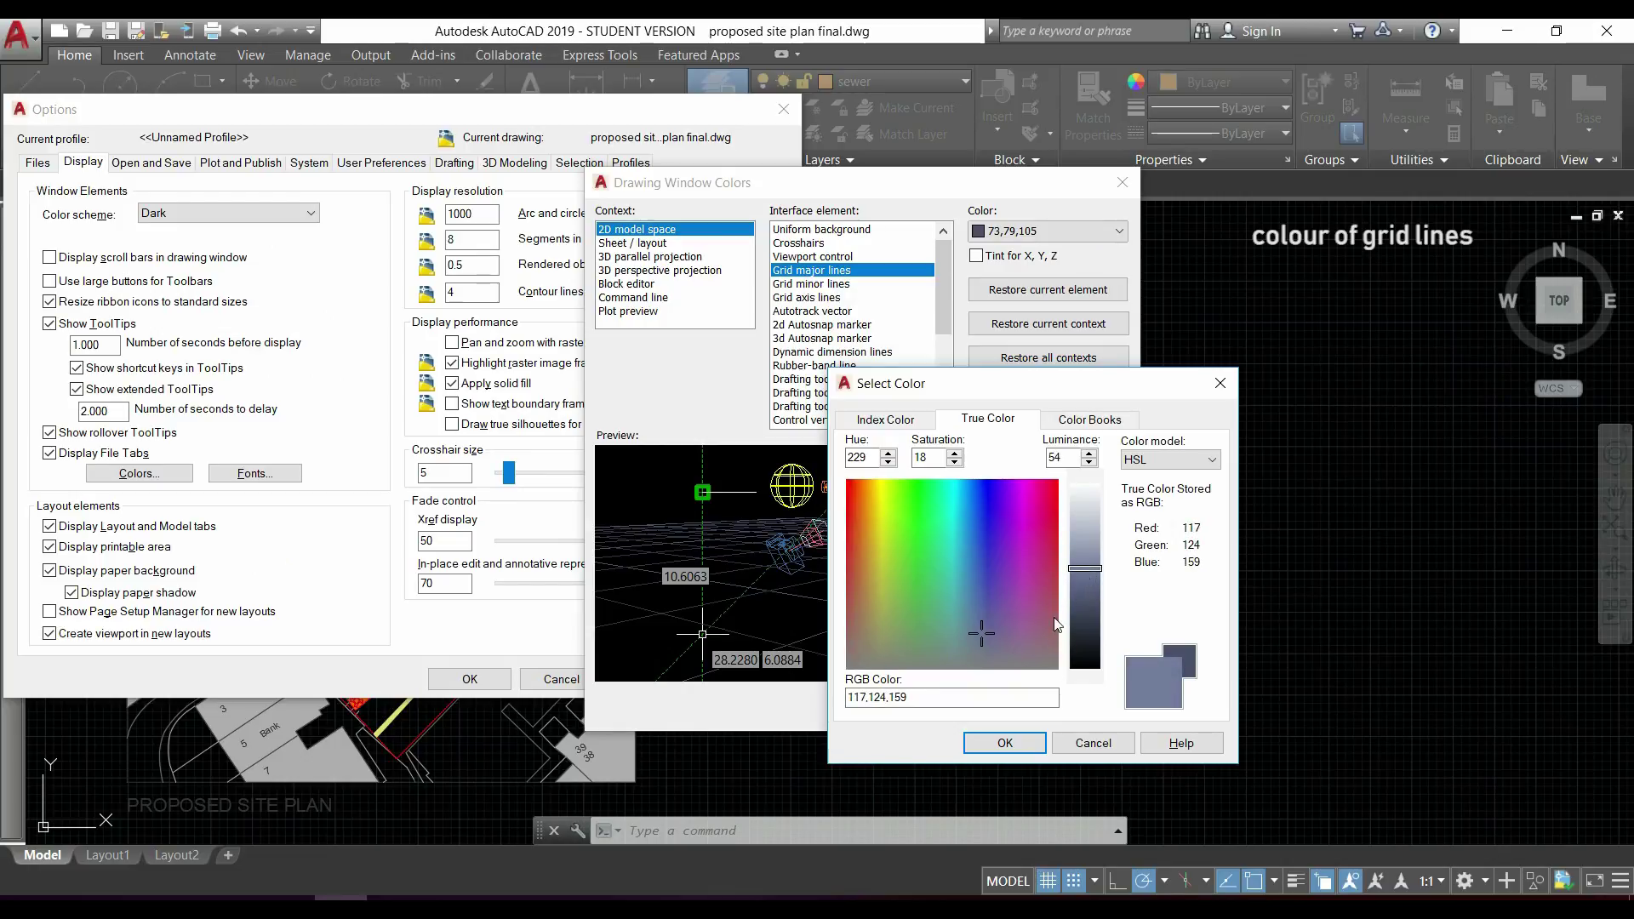
{"action": "left_click", "coordinate": [1008, 743]}
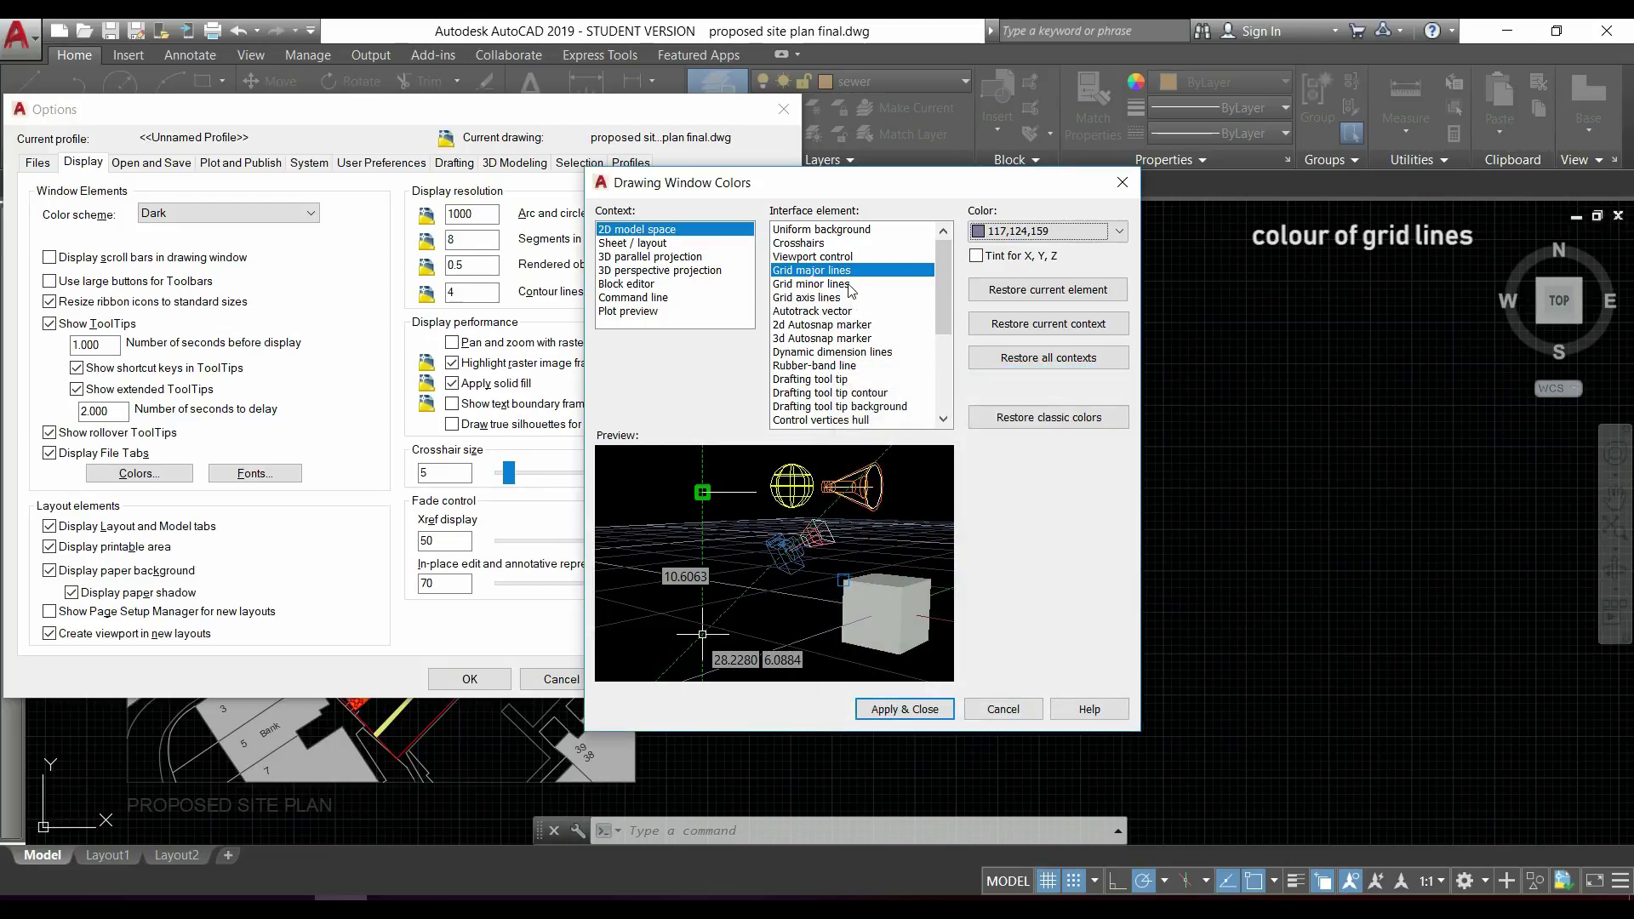
Lighten grid minor lines to true colour 92,101,132, then apply and close Options.
{"action": "left_click", "coordinate": [851, 284]}
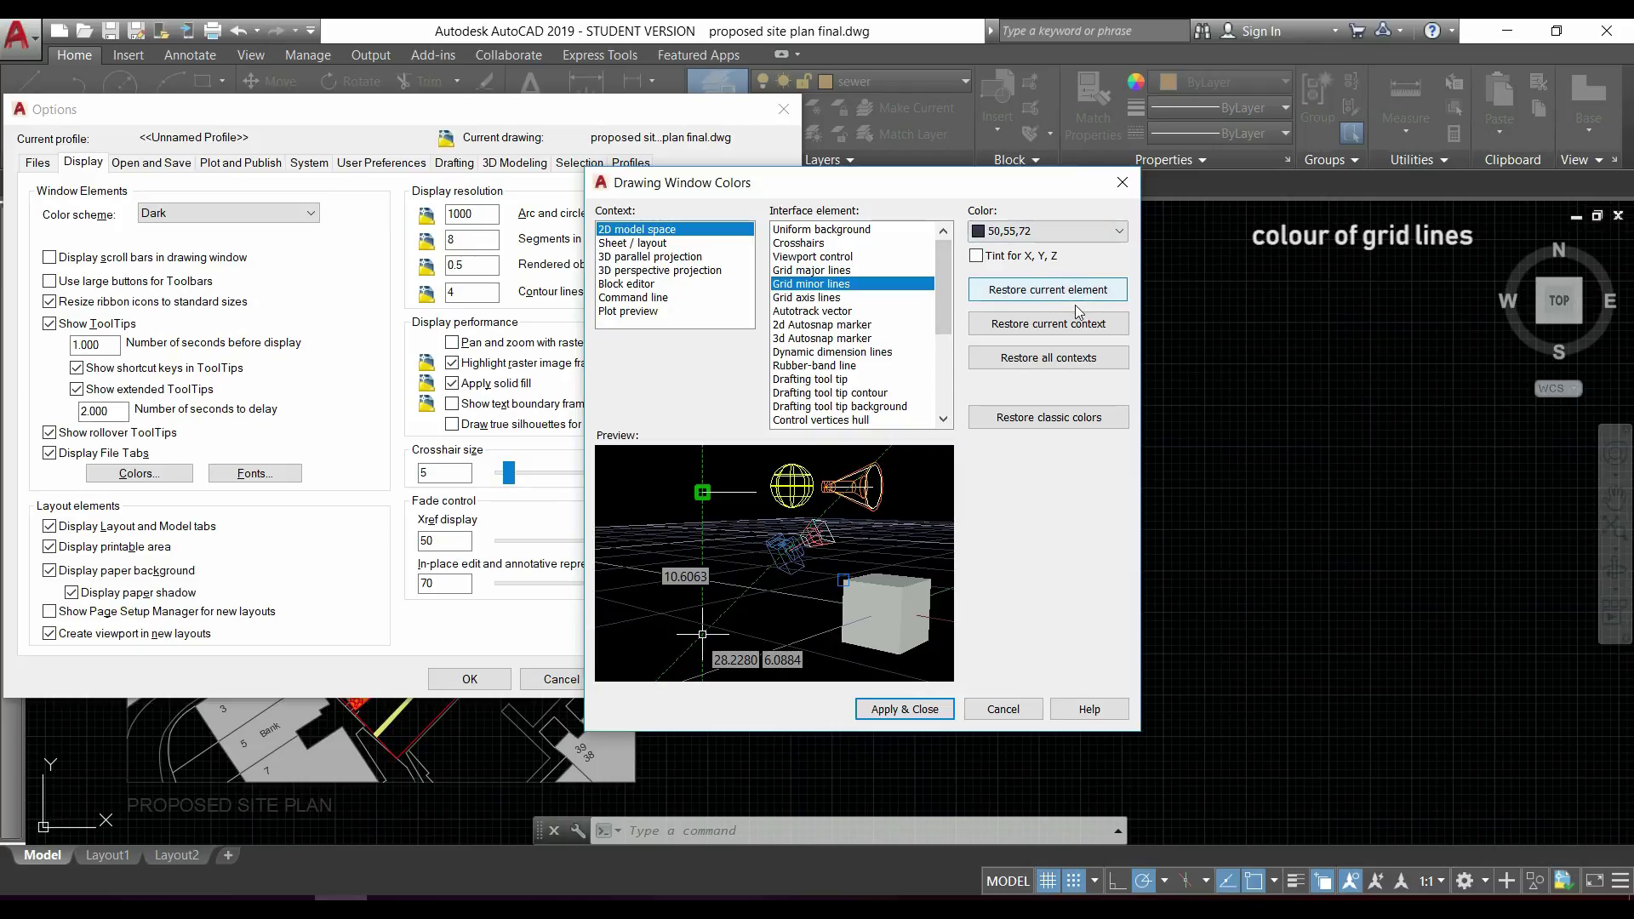
{"action": "left_click", "coordinate": [1072, 231]}
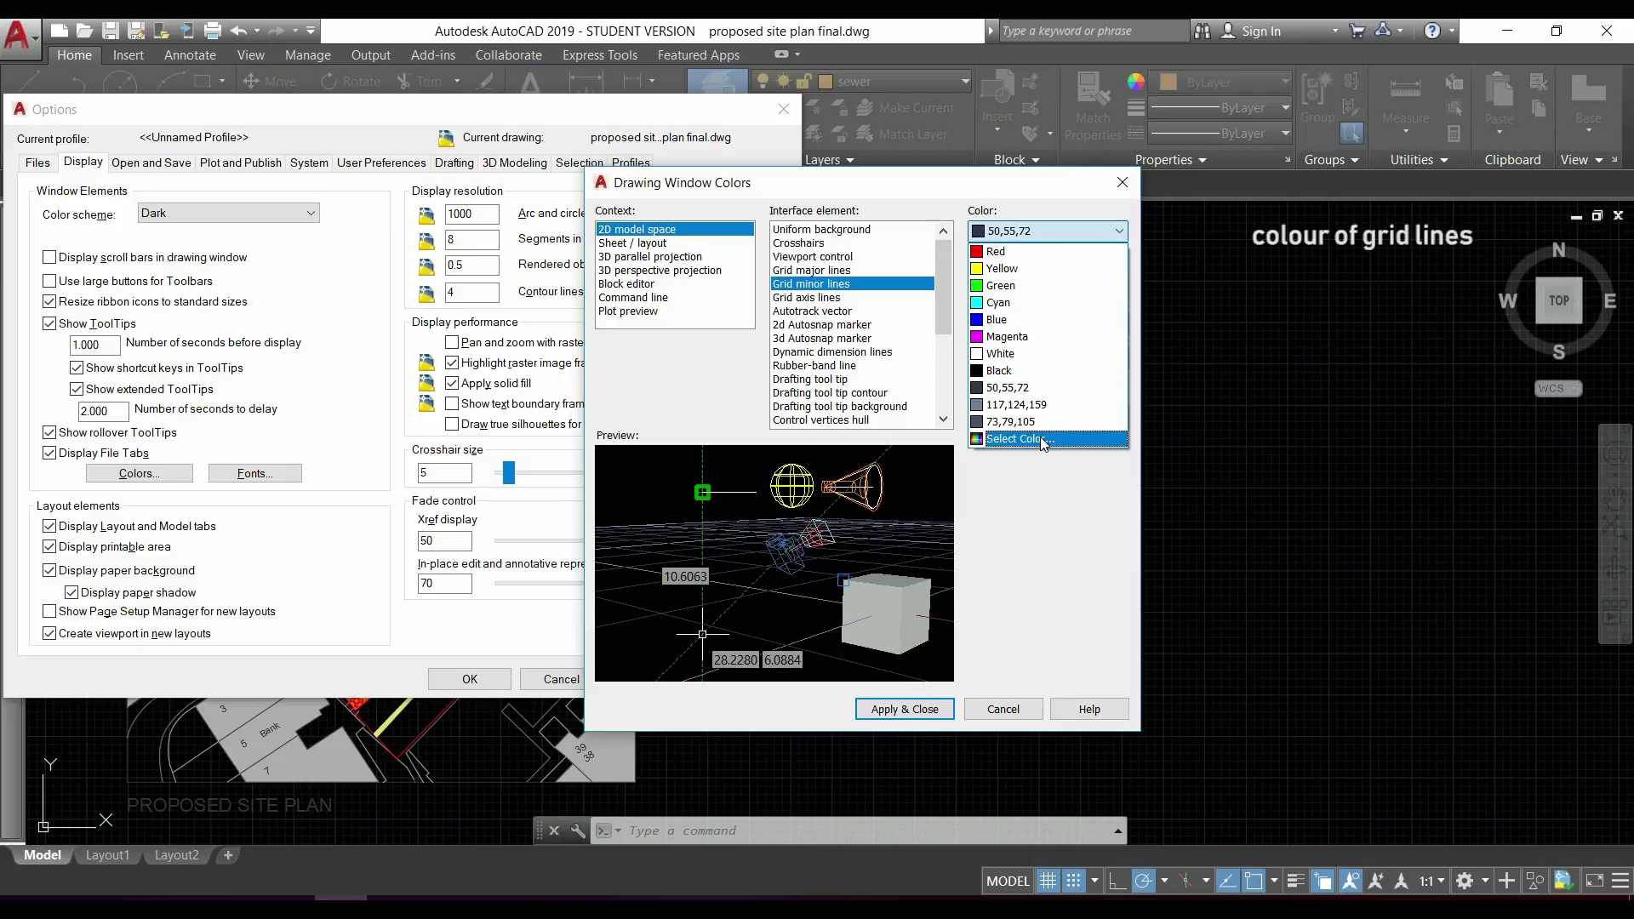
{"action": "left_click", "coordinate": [1055, 438]}
{"action": "left_click_drag", "start_coordinate": [1086, 623], "coordinate": [1086, 586]}
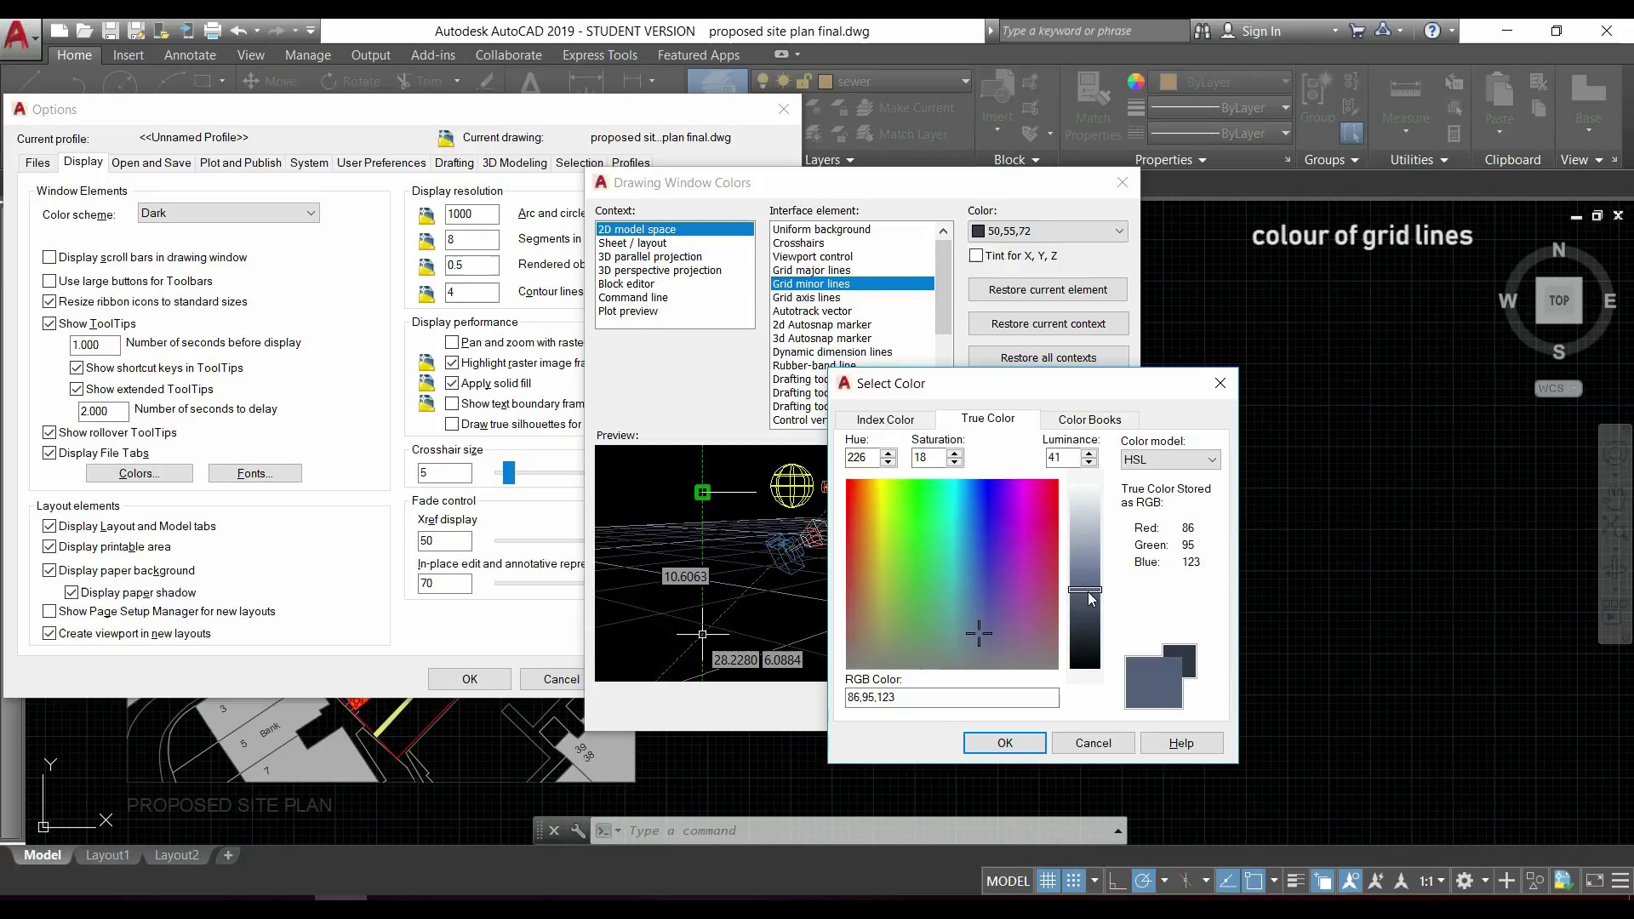
{"action": "left_click", "coordinate": [1005, 743]}
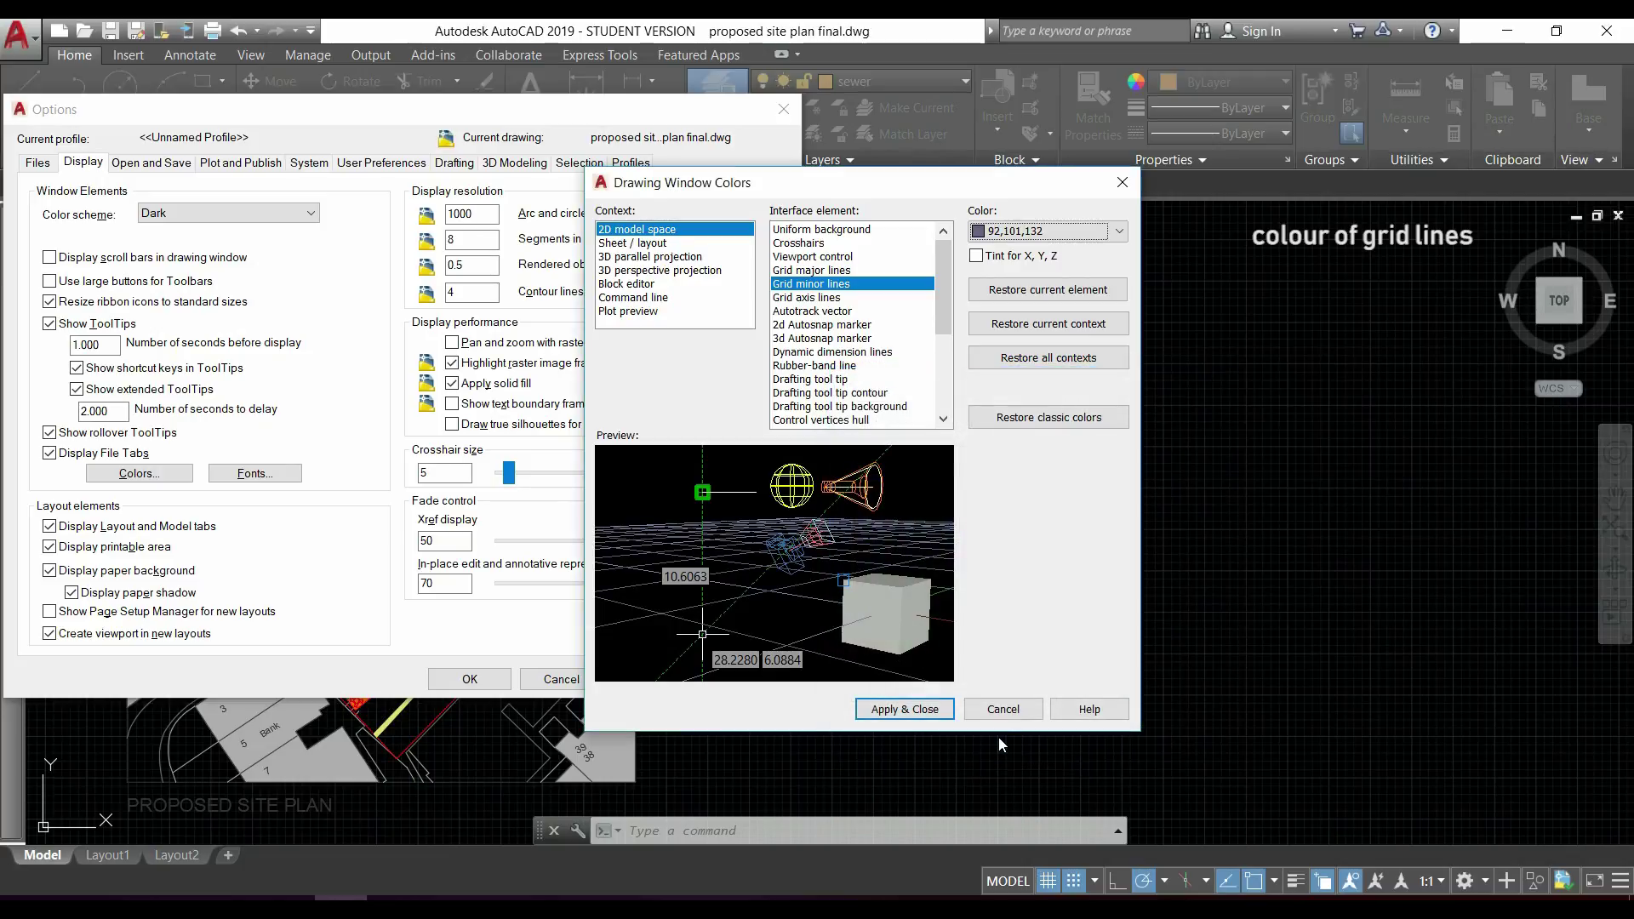
{"action": "left_click", "coordinate": [928, 710]}
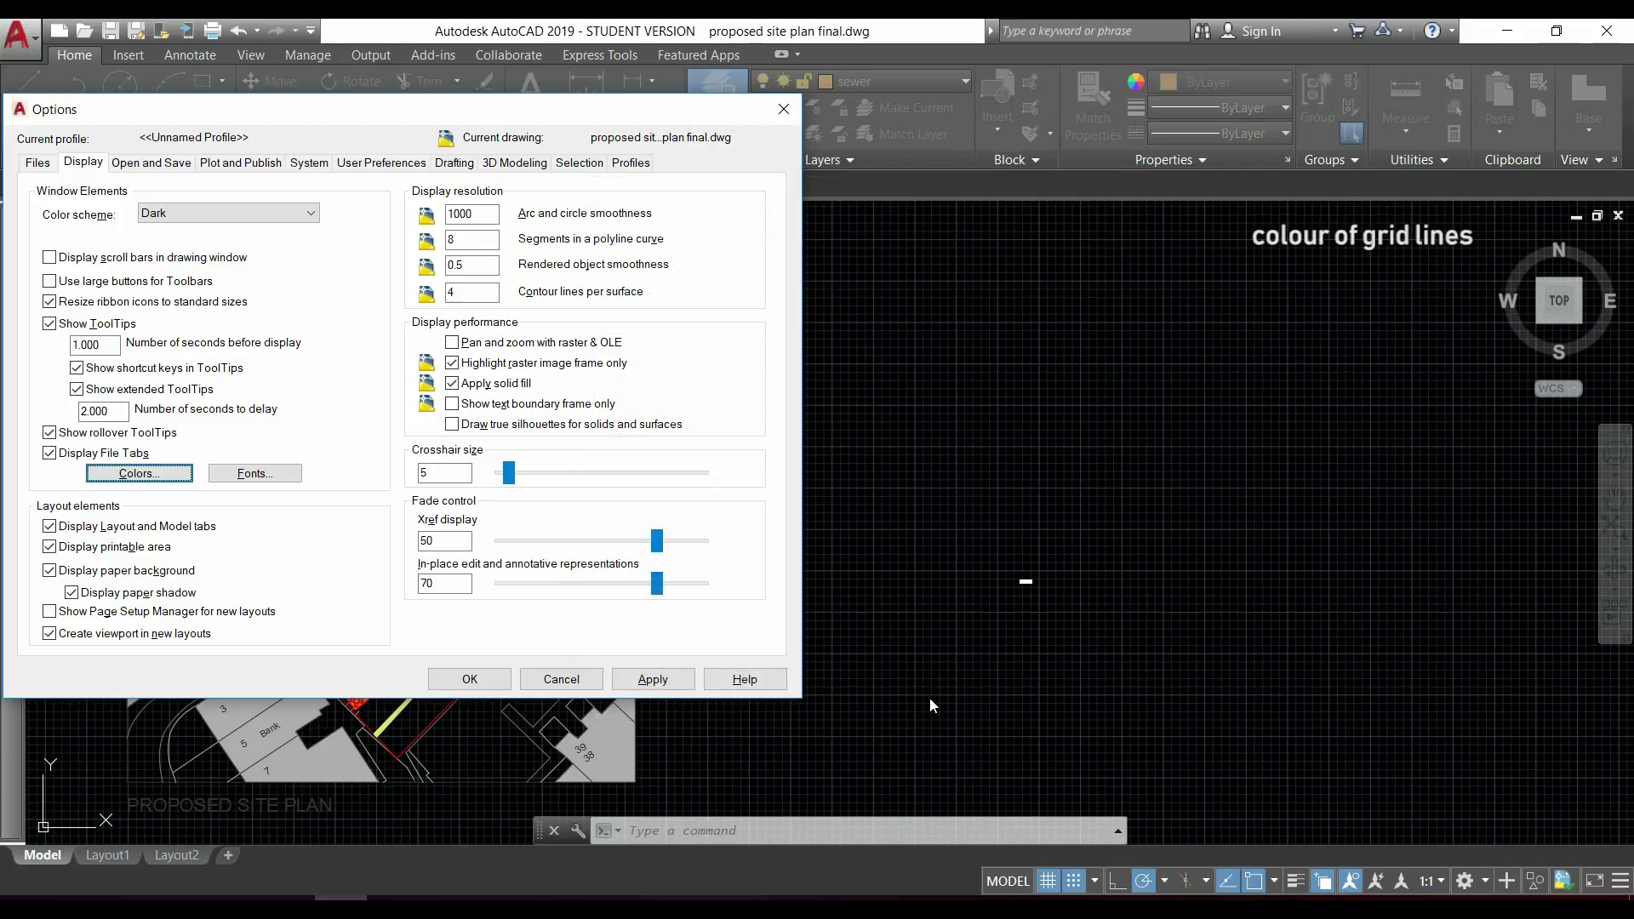
{"action": "left_click", "coordinate": [470, 680]}
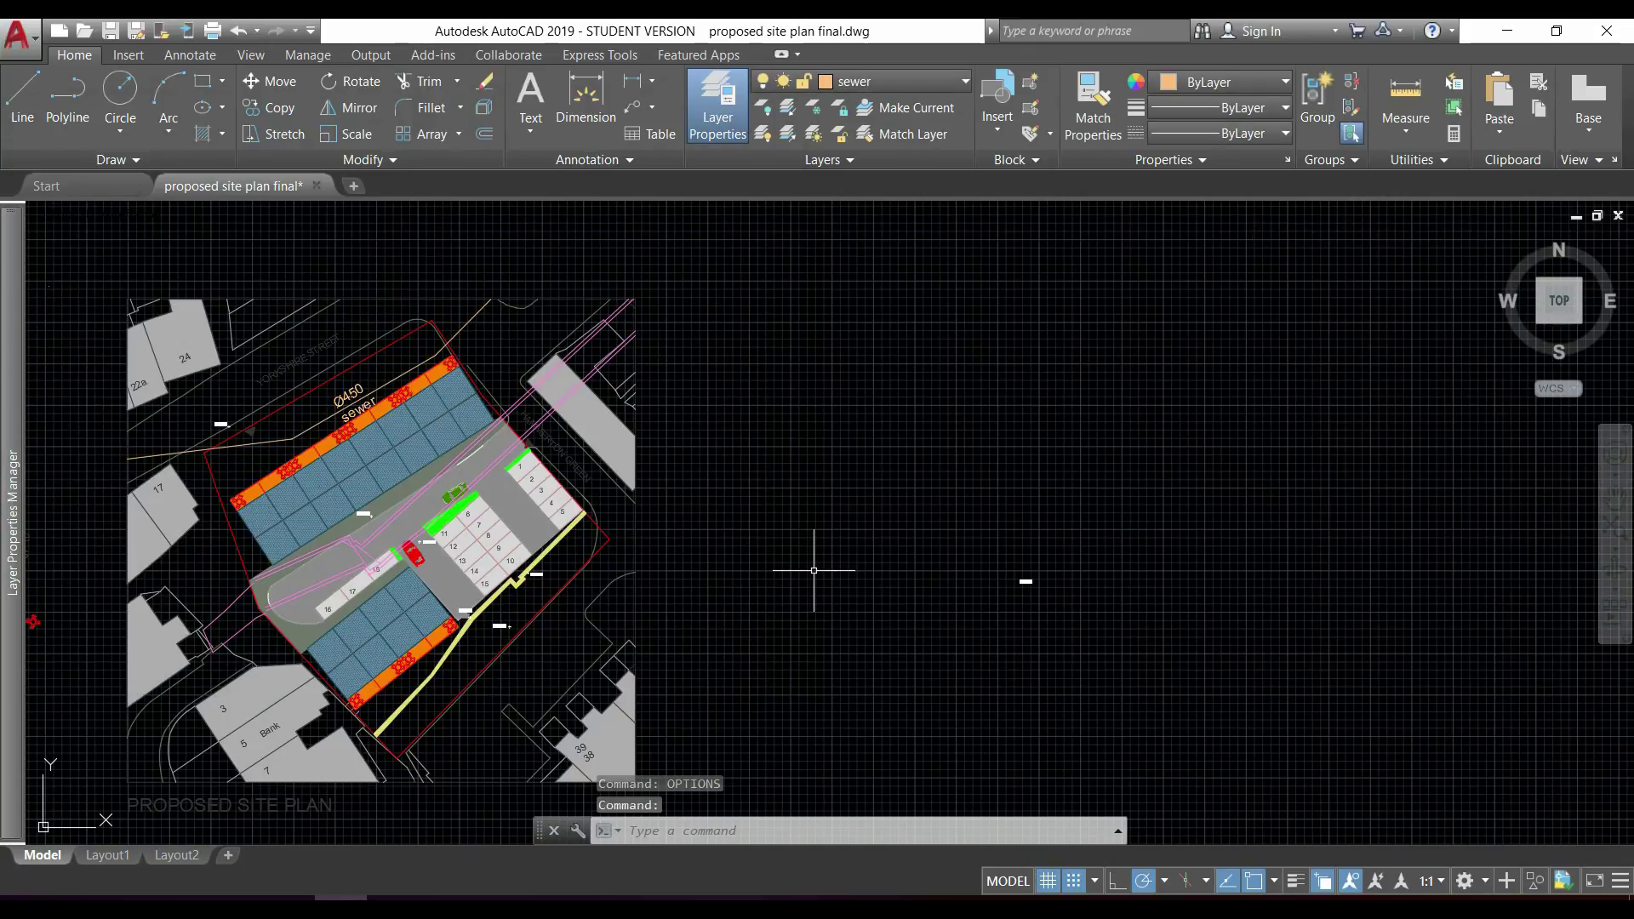